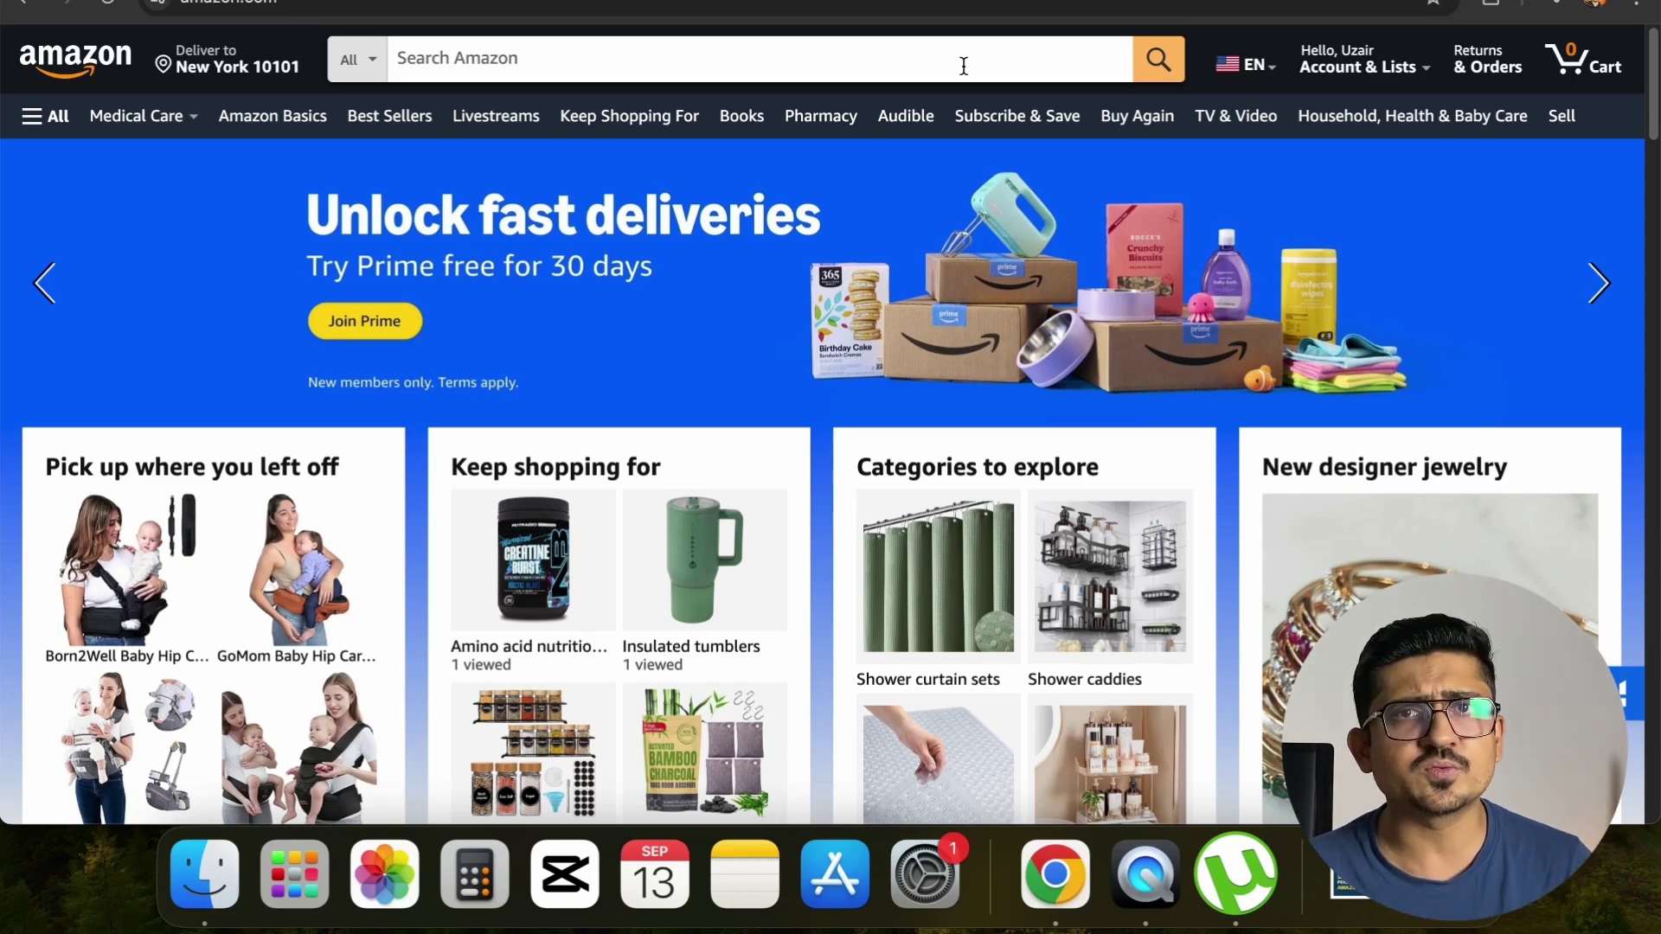
Search Amazon for "school water bottle for boys" and browse the product results
{"action": "left_click", "coordinate": [884, 53]}
{"action": "type", "text": "wa"}
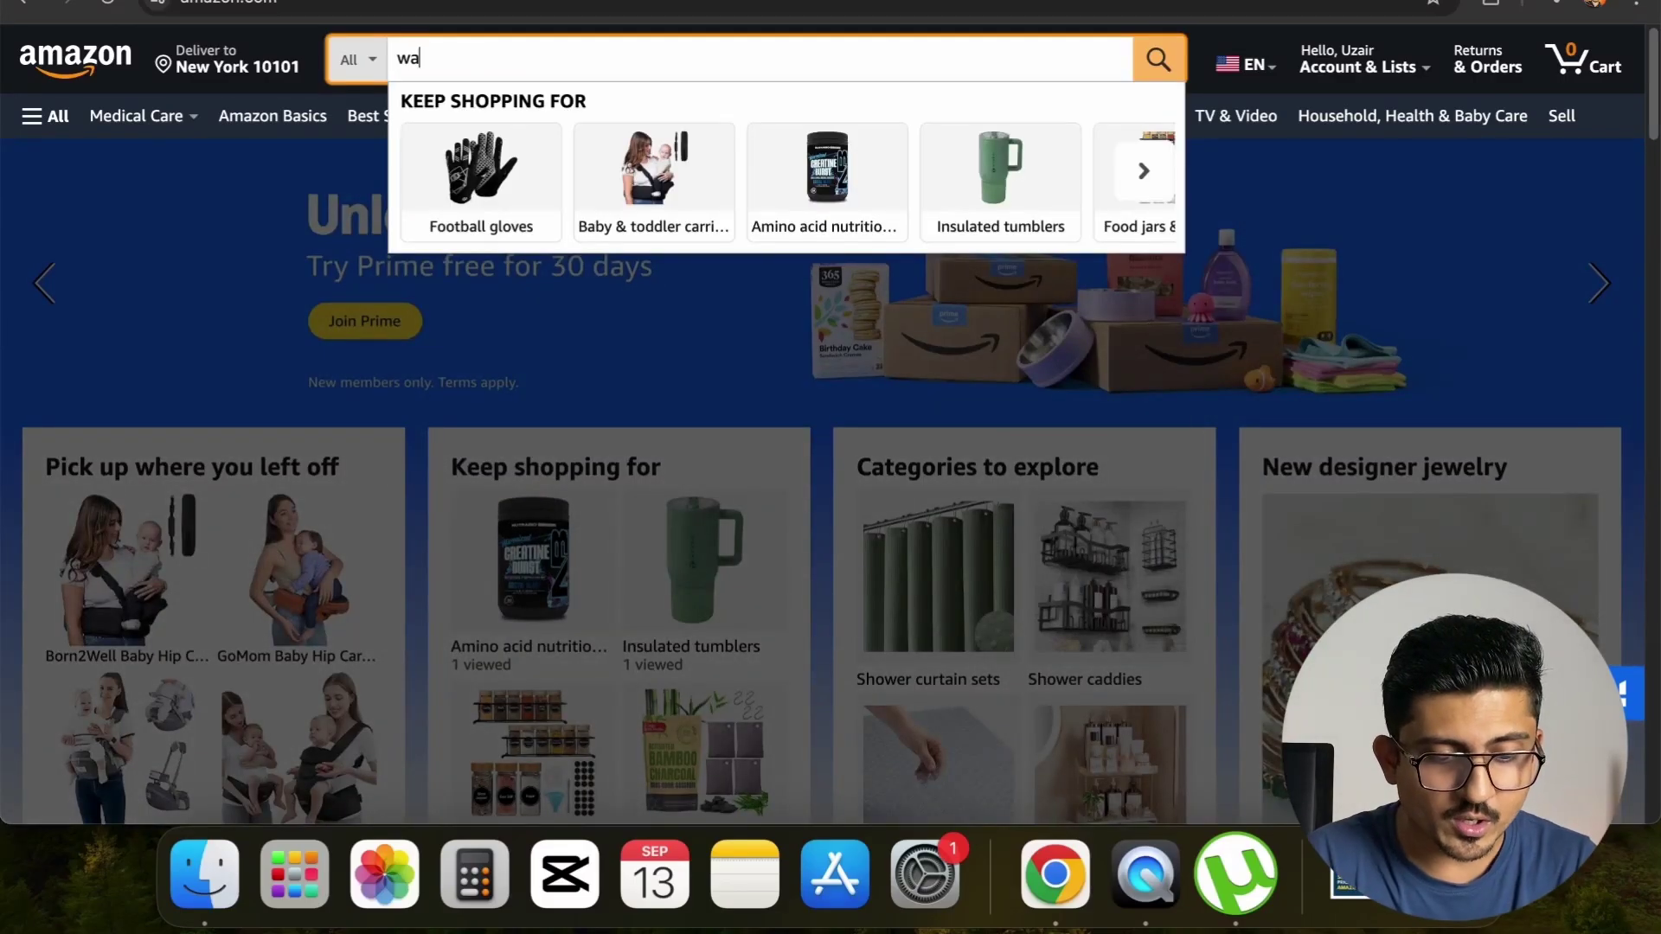
{"action": "type", "text": "ter bottle"}
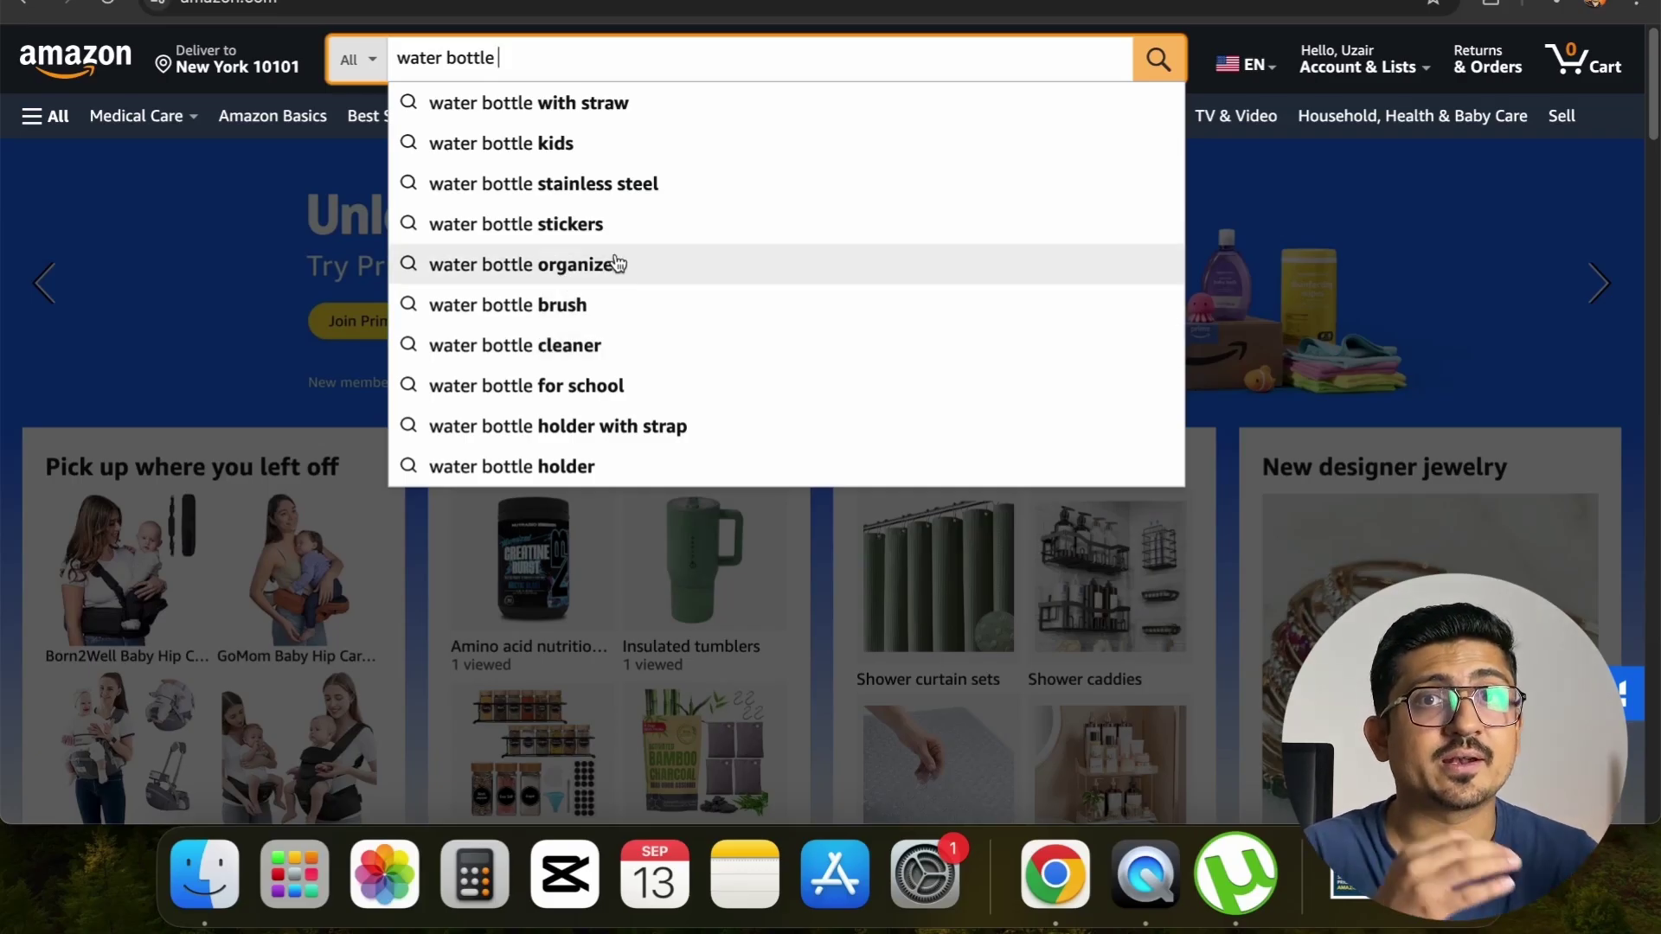
{"action": "left_click", "coordinate": [396, 58]}
{"action": "type", "text": "school"}
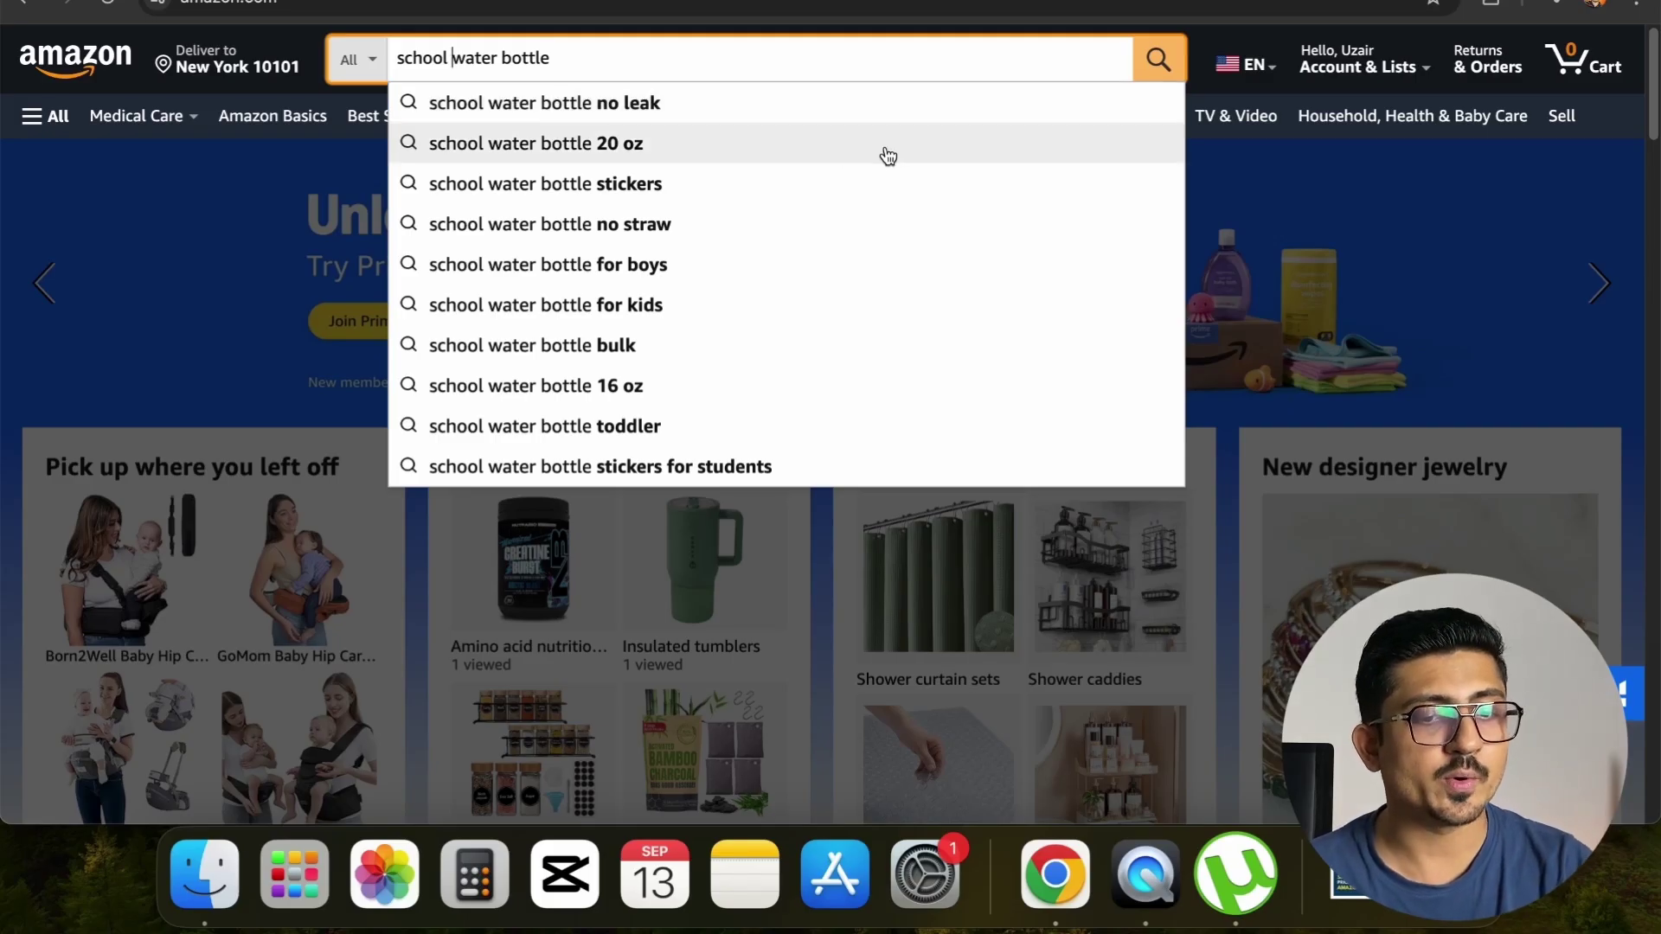
{"action": "left_click", "coordinate": [692, 266]}
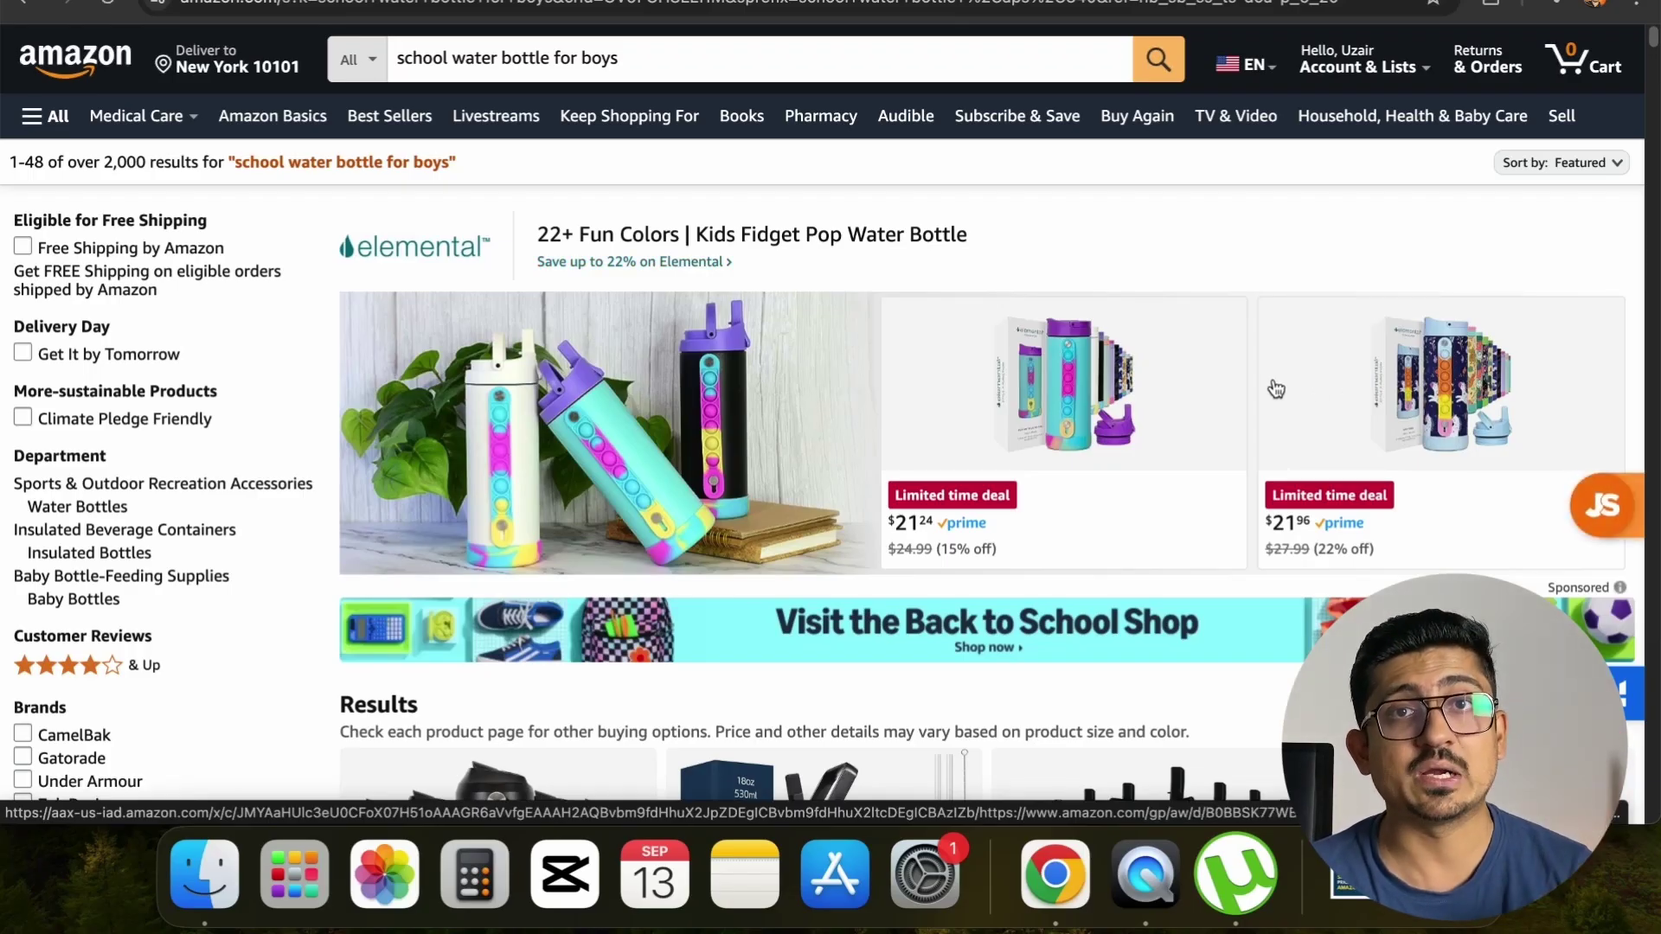
{"action": "scroll", "coordinate": [1276, 388], "scroll_direction": "down", "scroll_amount": 15}
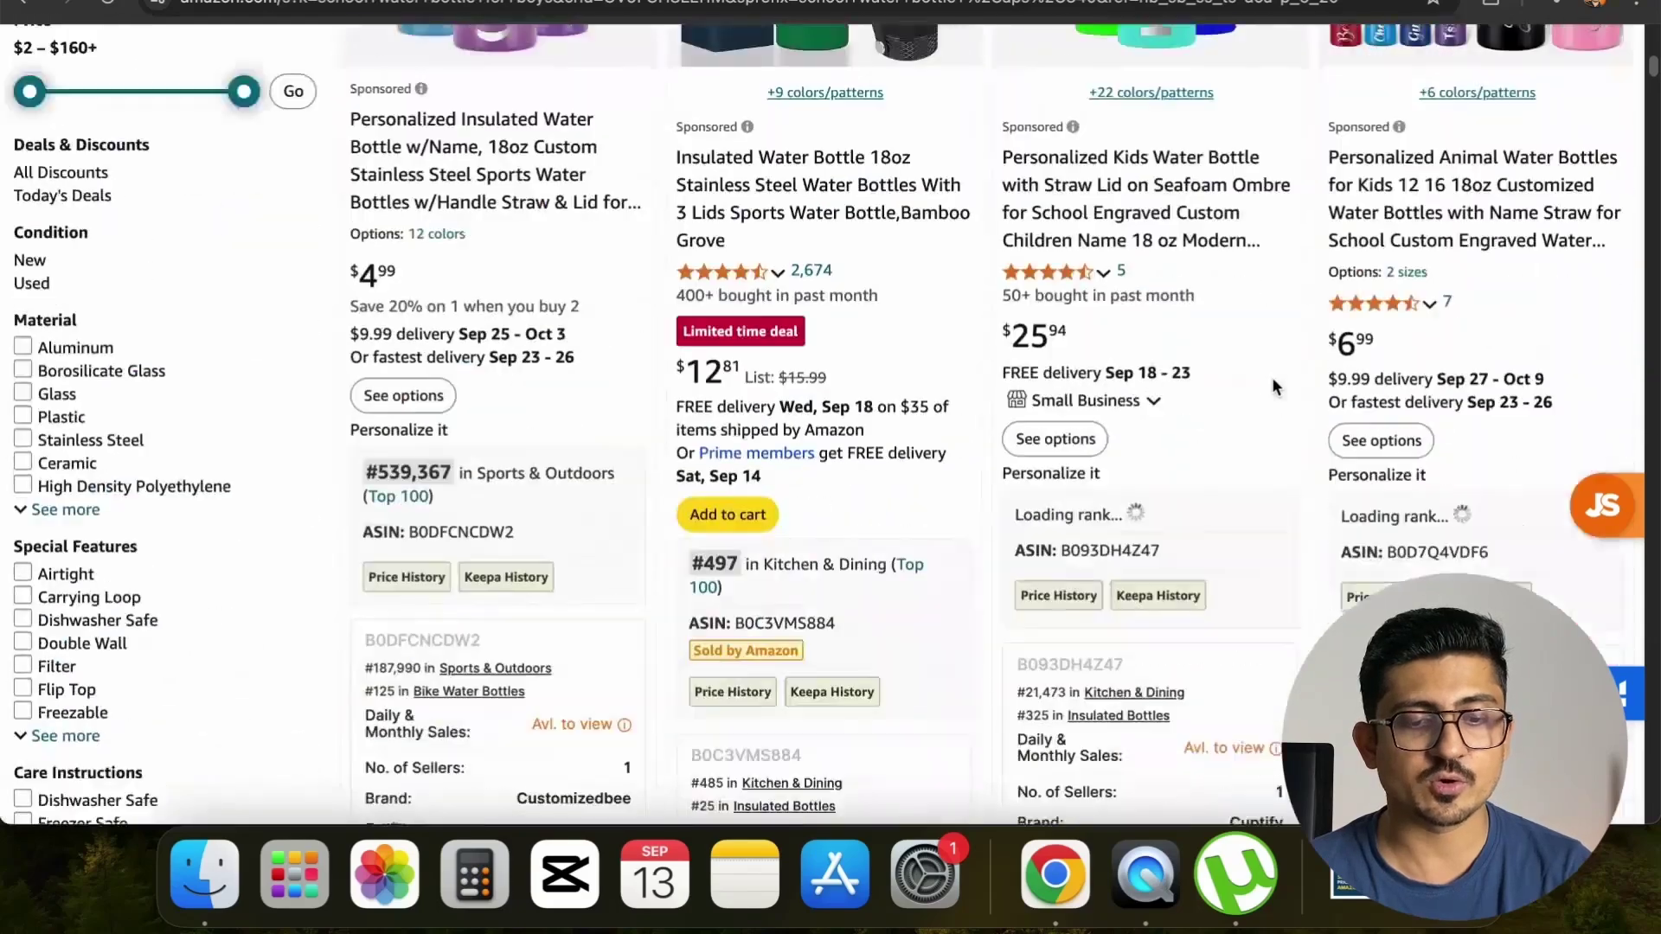
{"action": "scroll", "coordinate": [1271, 377], "scroll_direction": "down", "scroll_amount": 10}
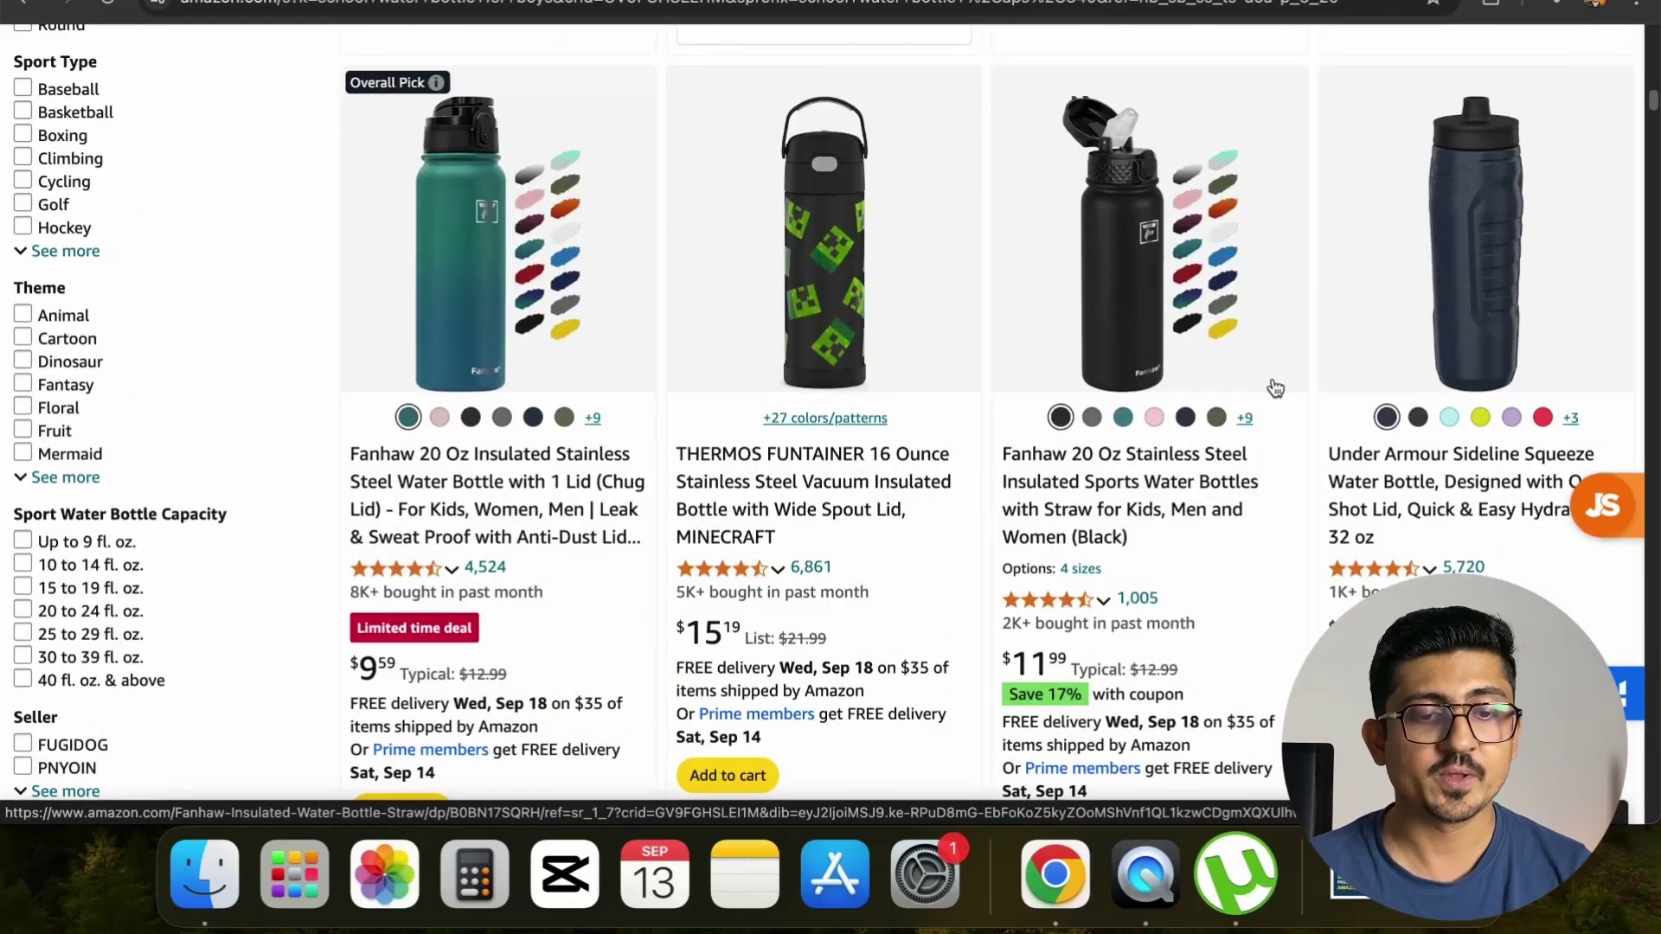
{"action": "scroll", "coordinate": [1275, 389], "scroll_direction": "up", "scroll_amount": 20}
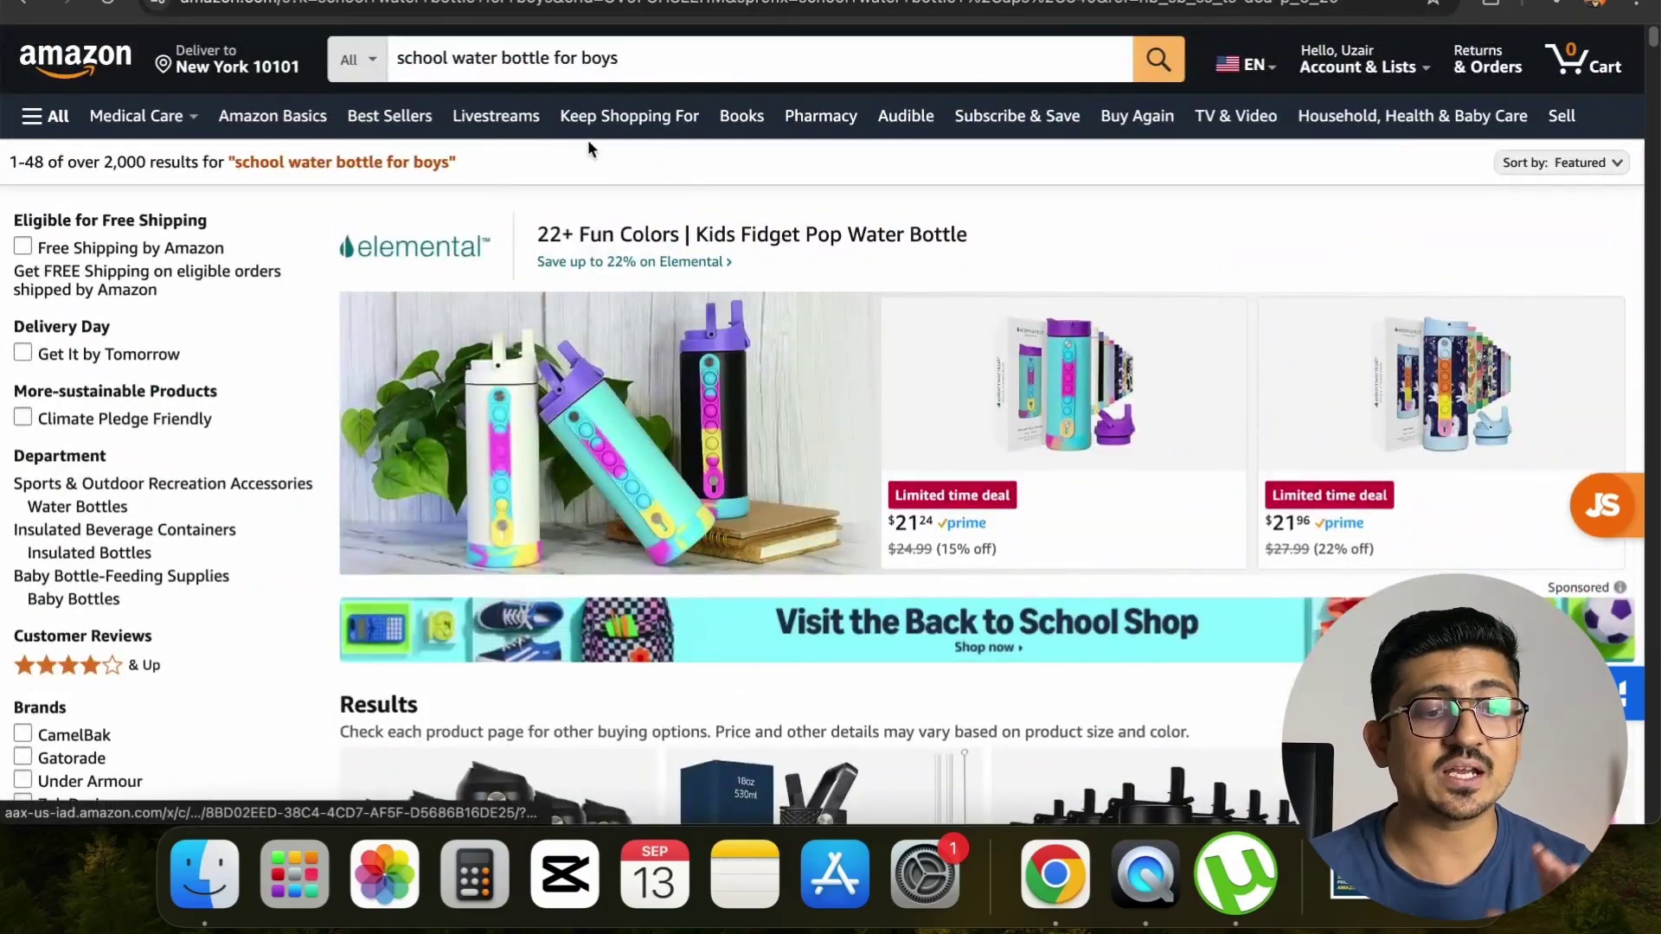
Change the product search to "gym water bottle for girls" and browse the listed bottles
{"action": "left_click", "coordinate": [439, 57]}
{"action": "double_click", "coordinate": [439, 57]}
{"action": "type", "text": "gy"}
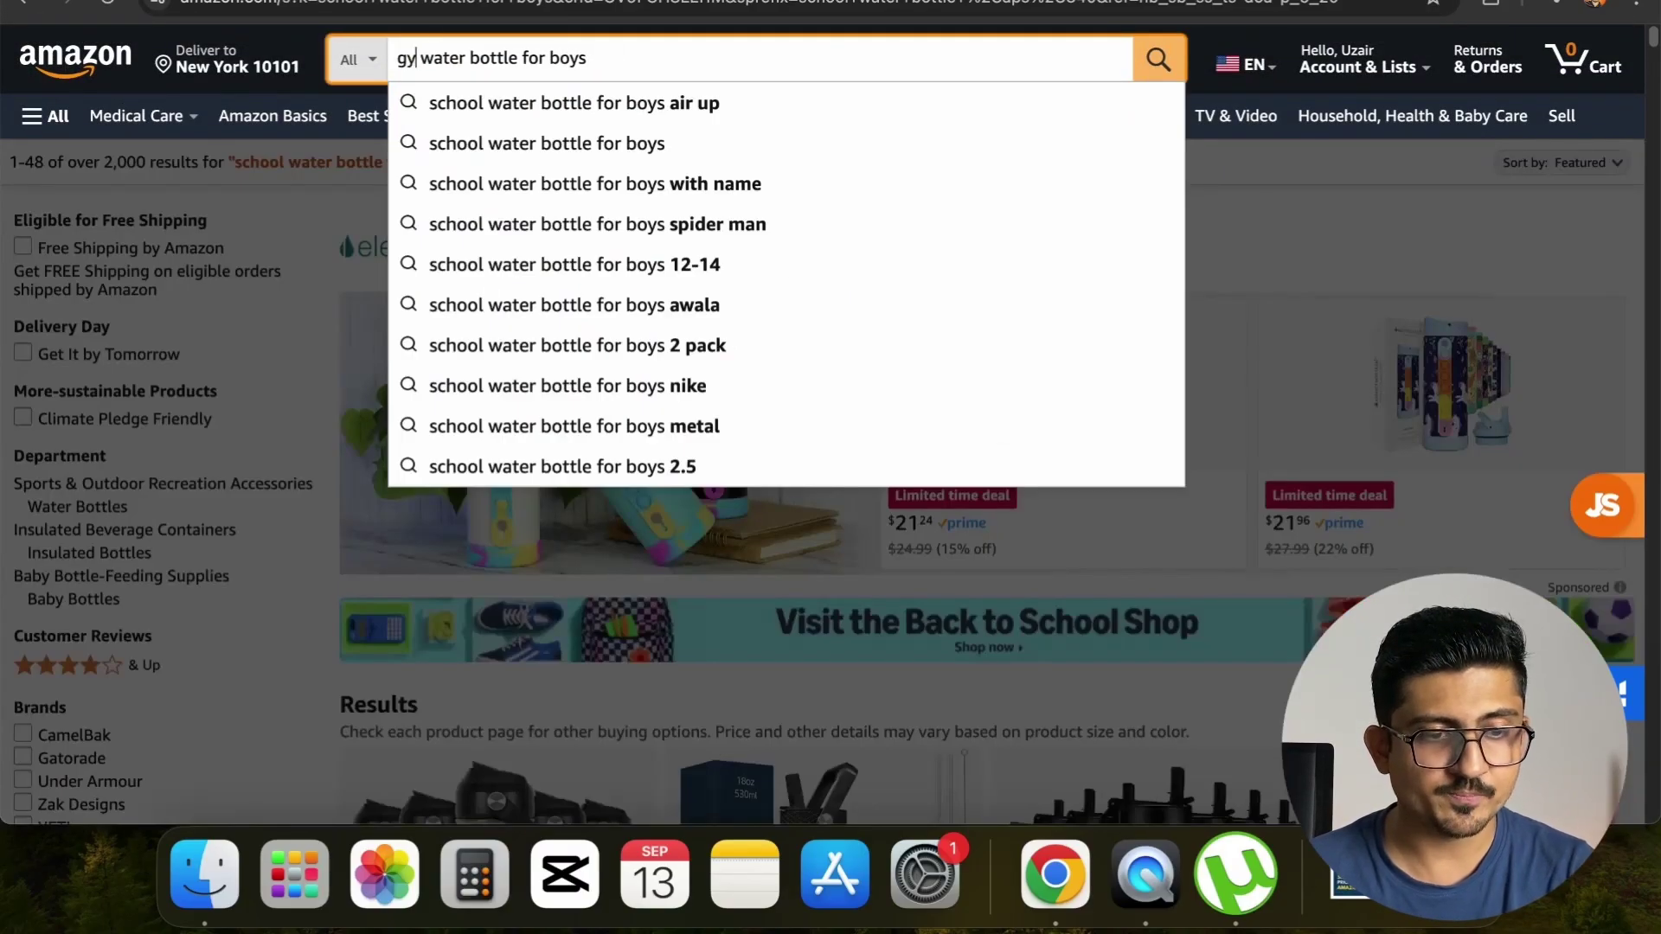
{"action": "type", "text": "m"}
{"action": "left_click", "coordinate": [641, 59]}
{"action": "key", "text": "BackSpace"}
{"action": "key", "text": "BackSpace"}
{"action": "key", "text": "BackSpace"}
{"action": "key", "text": "BackSpace"}
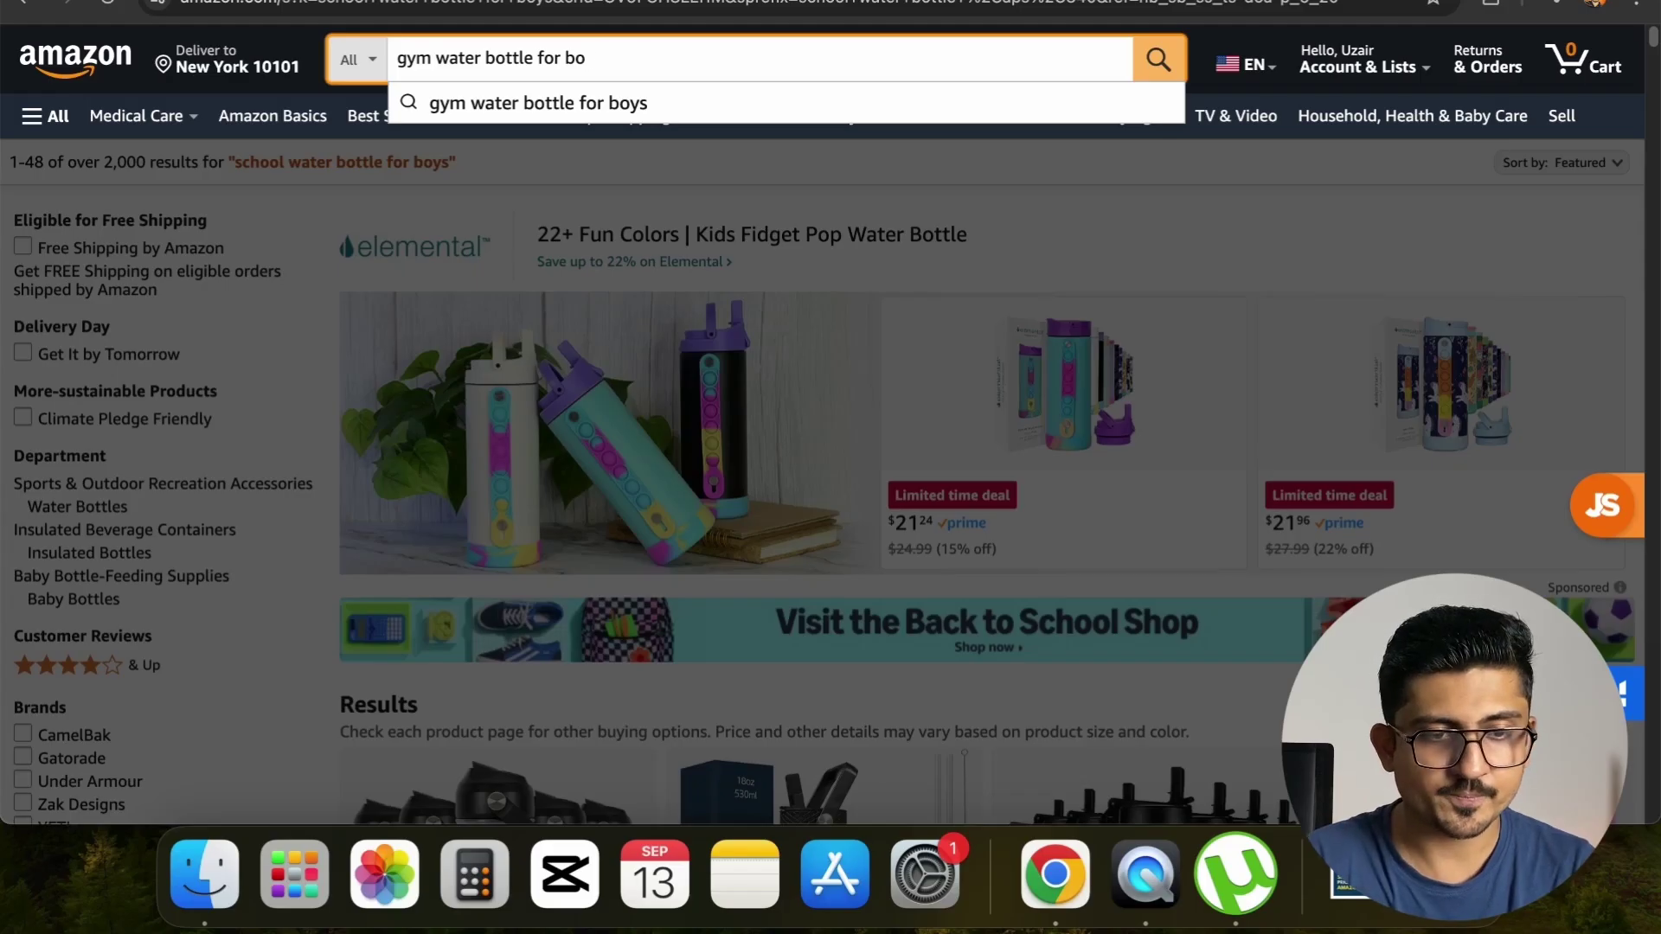
{"action": "type", "text": "girls"}
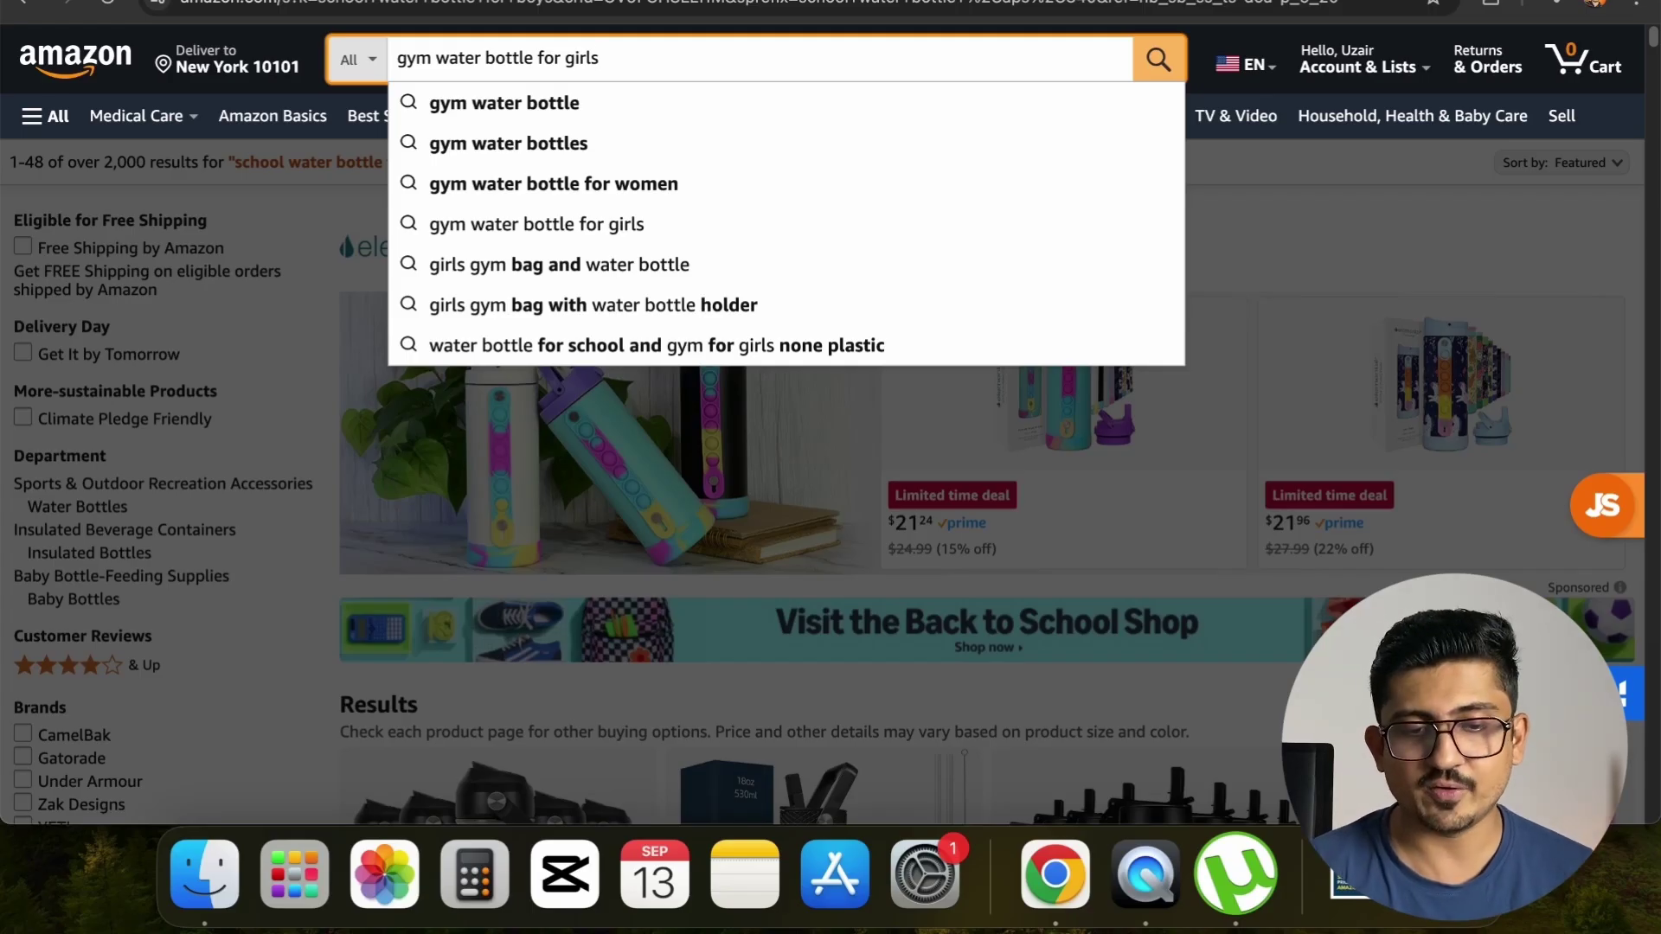
{"action": "key", "text": "Return"}
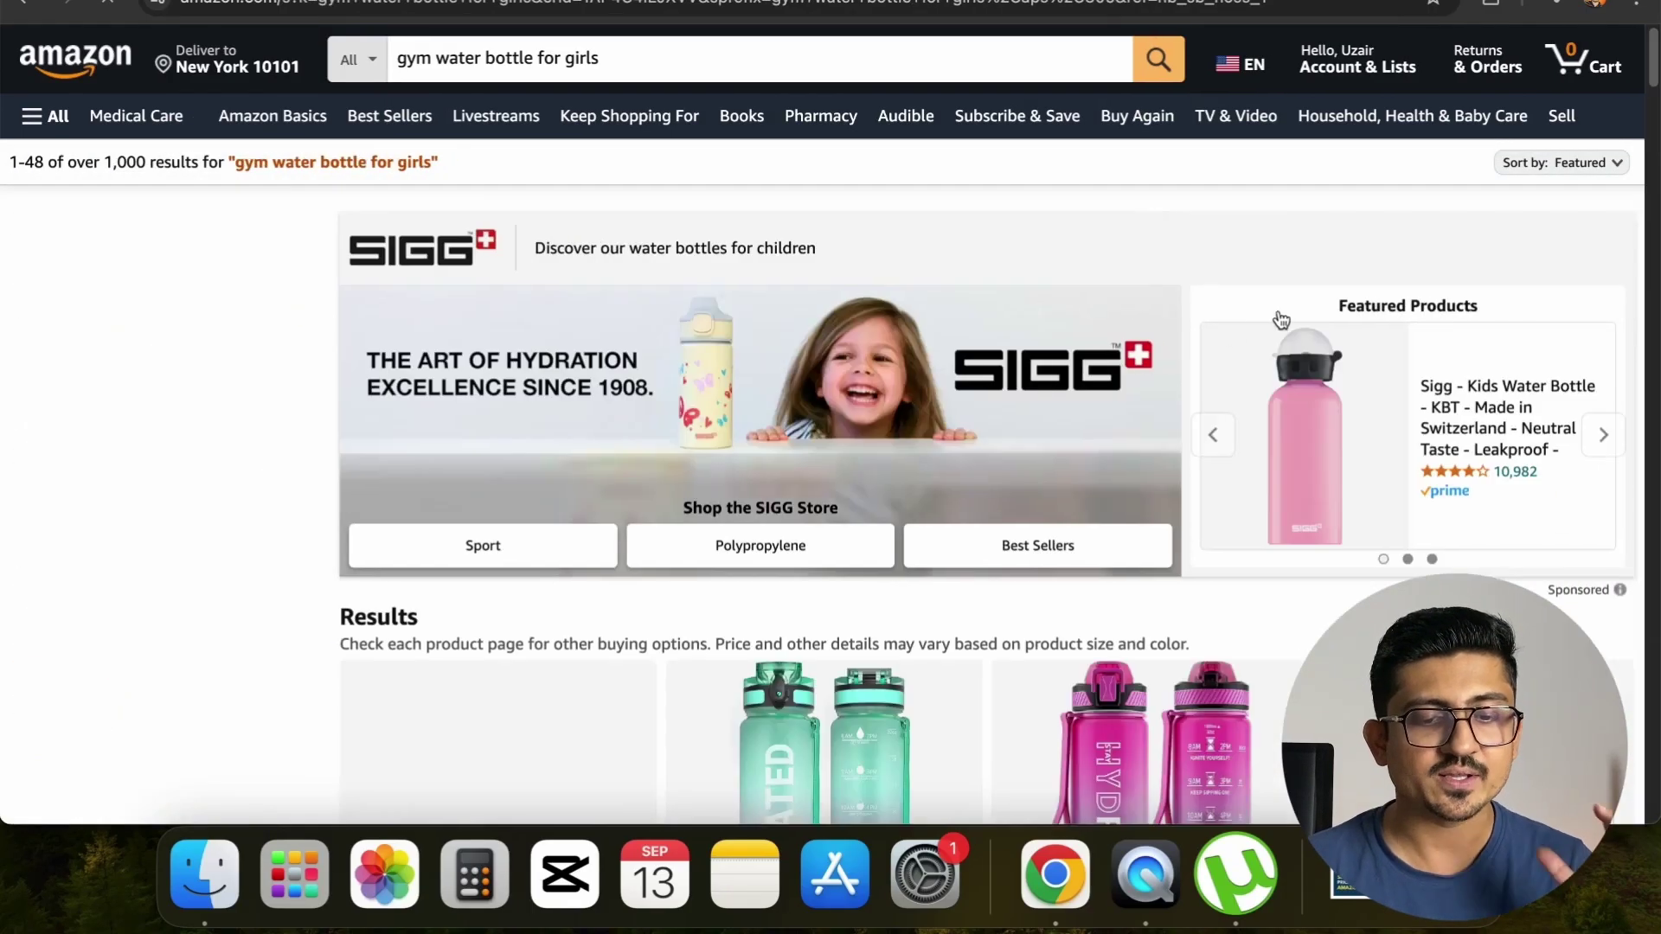
{"action": "scroll", "coordinate": [1284, 338], "scroll_direction": "down", "scroll_amount": 5}
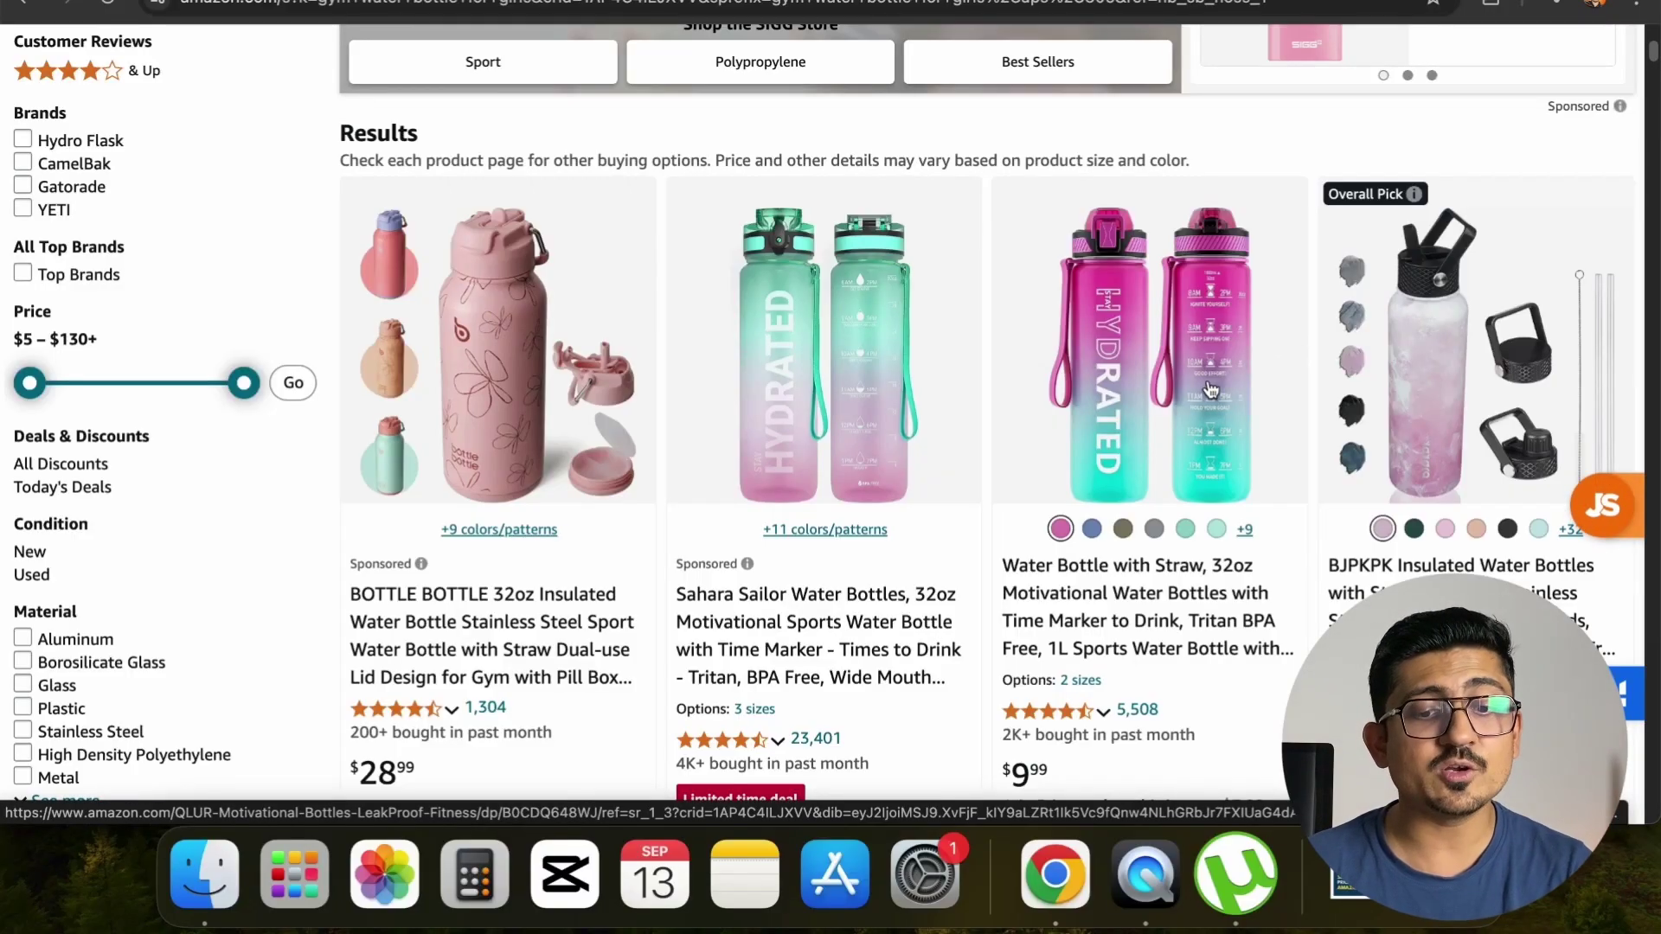
{"action": "scroll", "coordinate": [1209, 389], "scroll_direction": "down", "scroll_amount": 20}
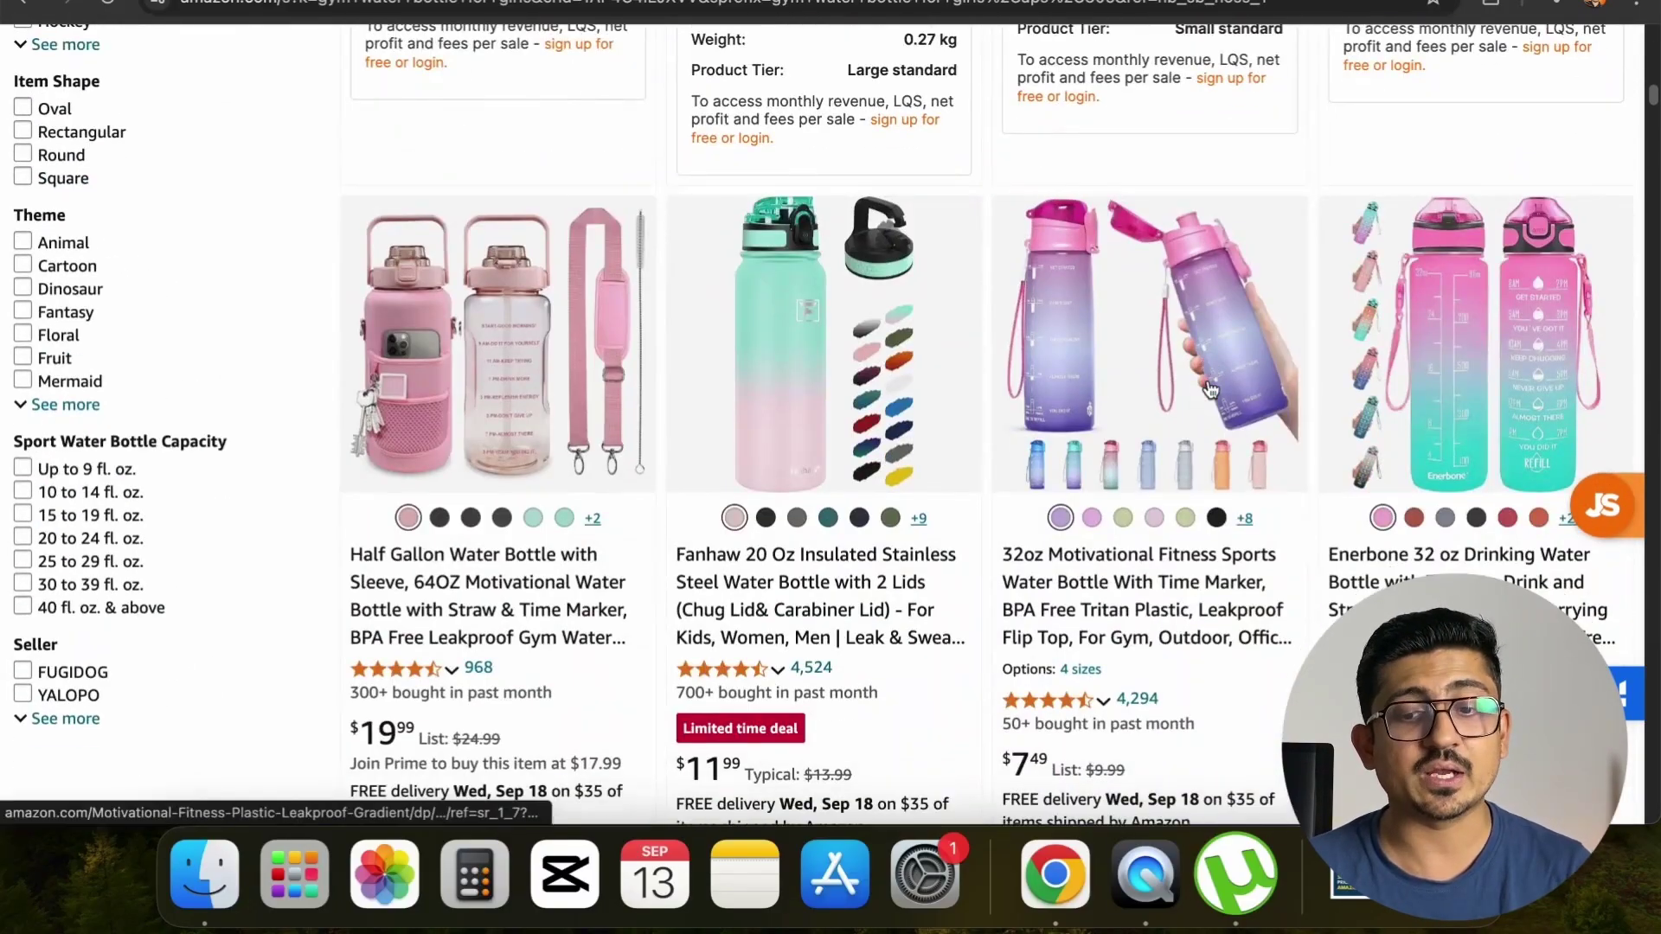
{"action": "scroll", "coordinate": [1210, 389], "scroll_direction": "up", "scroll_amount": 20}
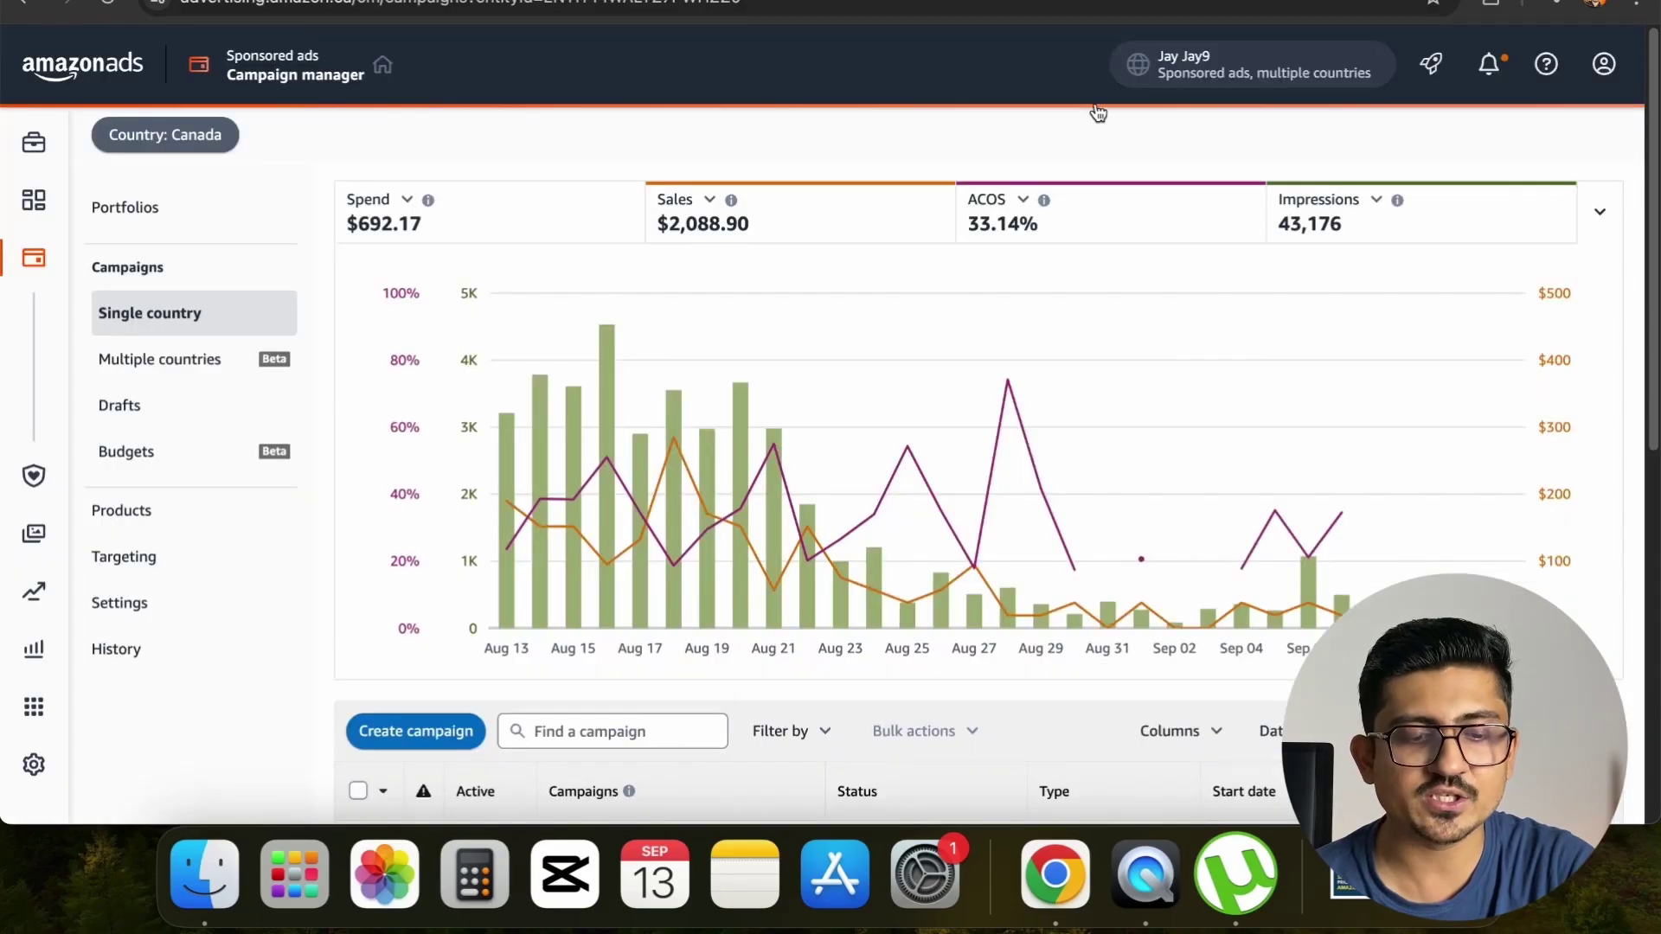
Start a new Sponsored Products campaign from the Amazon Ads campaign manager
{"action": "scroll", "coordinate": [433, 606], "scroll_direction": "down", "scroll_amount": 3}
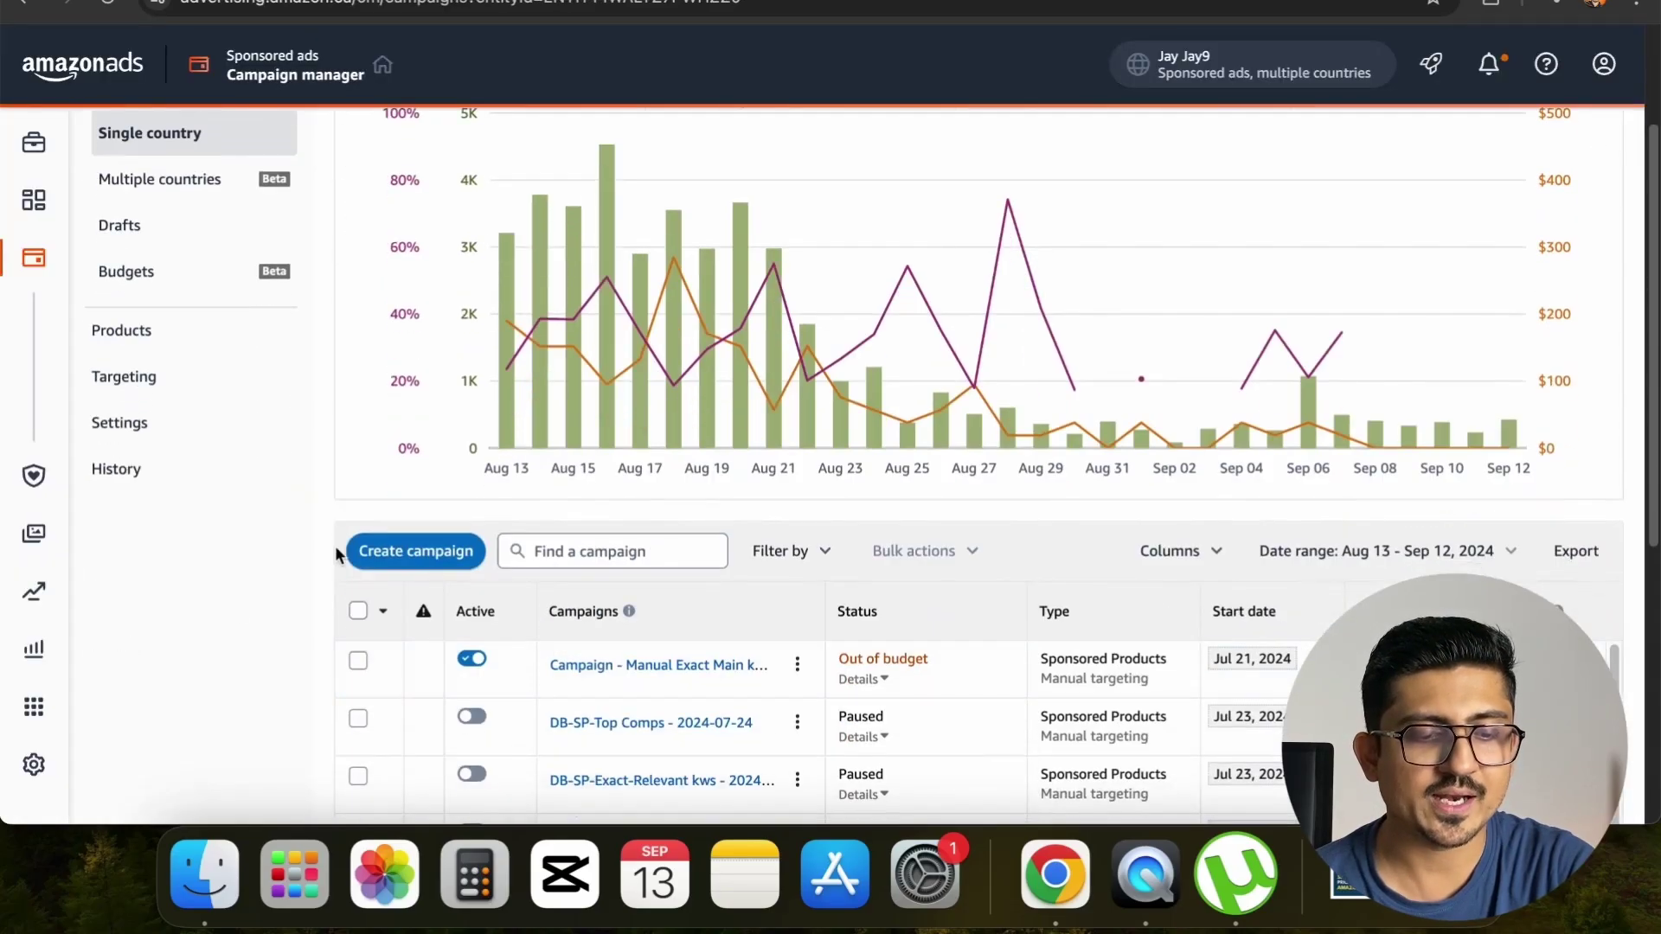
{"action": "left_click", "coordinate": [385, 551]}
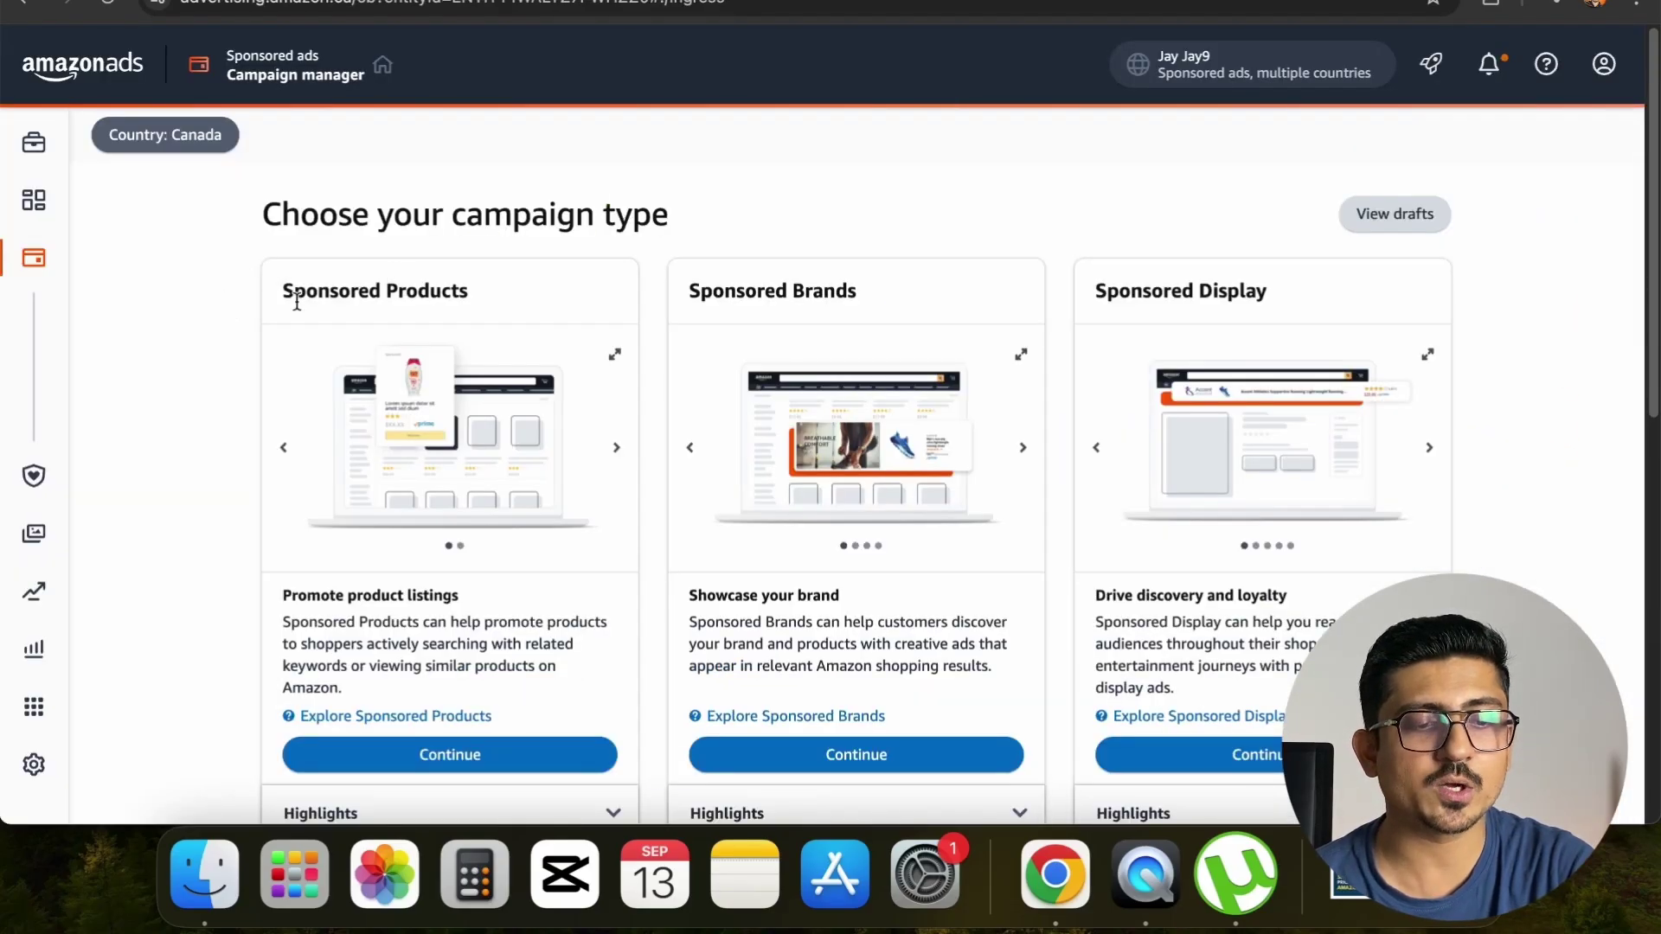
{"action": "left_click_drag", "start_coordinate": [282, 292], "coordinate": [489, 292]}
{"action": "left_click", "coordinate": [450, 754]}
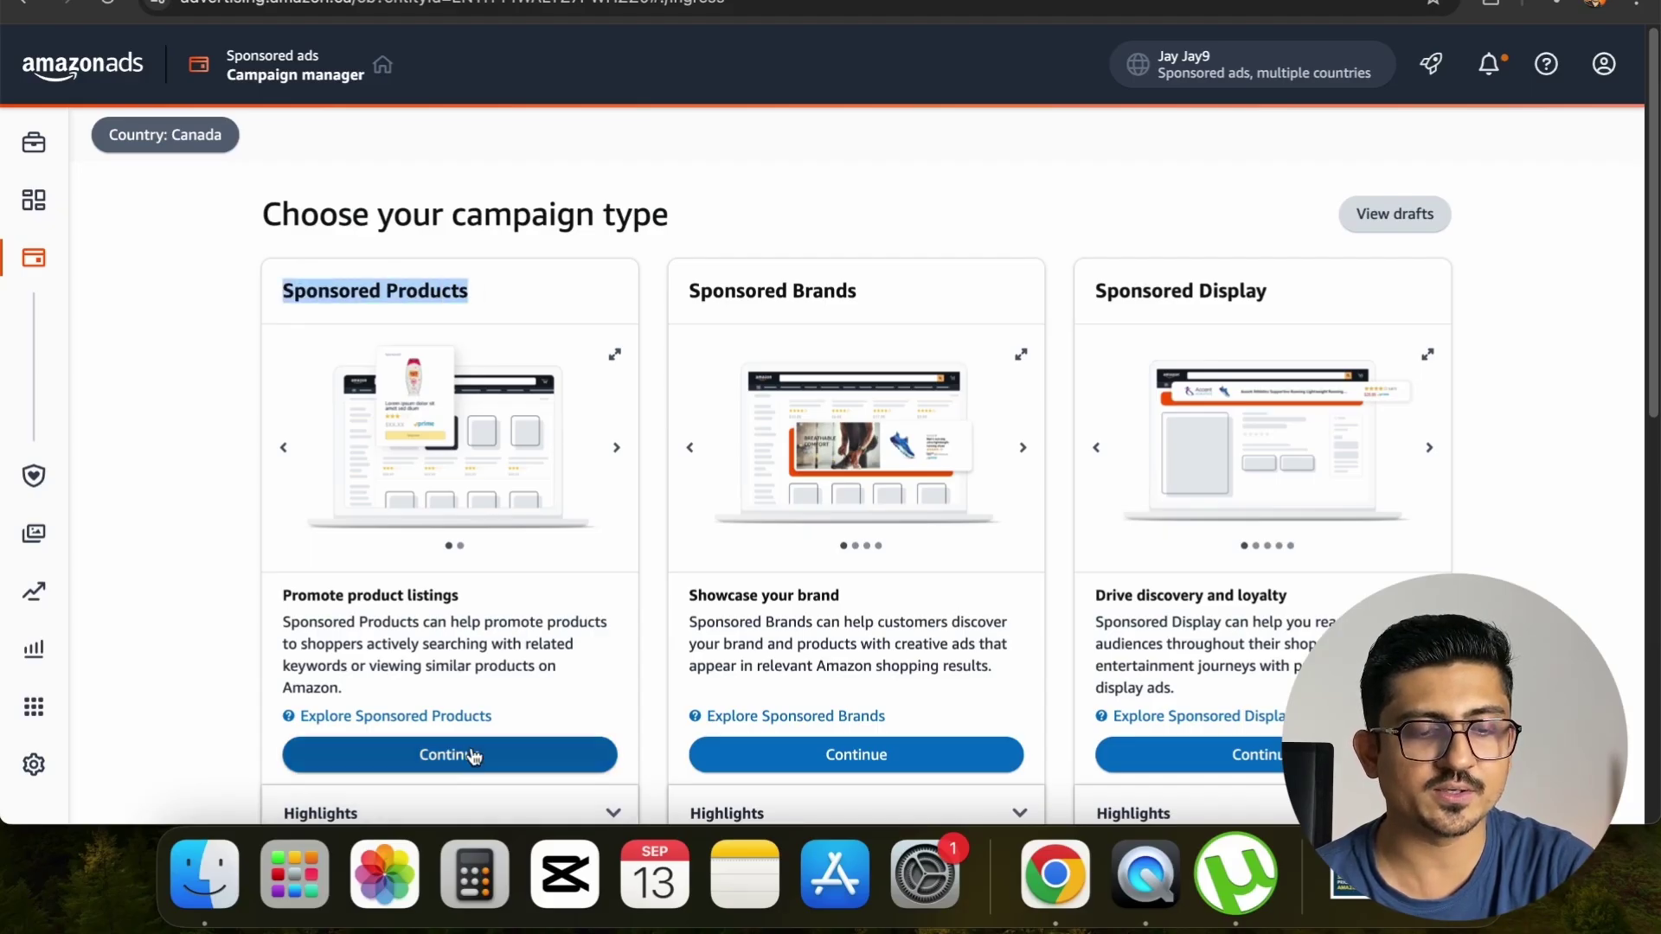
Set the new campaign's targeting to manual instead of automatic
{"action": "scroll", "coordinate": [197, 340], "scroll_direction": "down", "scroll_amount": 5}
{"action": "scroll", "coordinate": [198, 346], "scroll_direction": "down", "scroll_amount": 3}
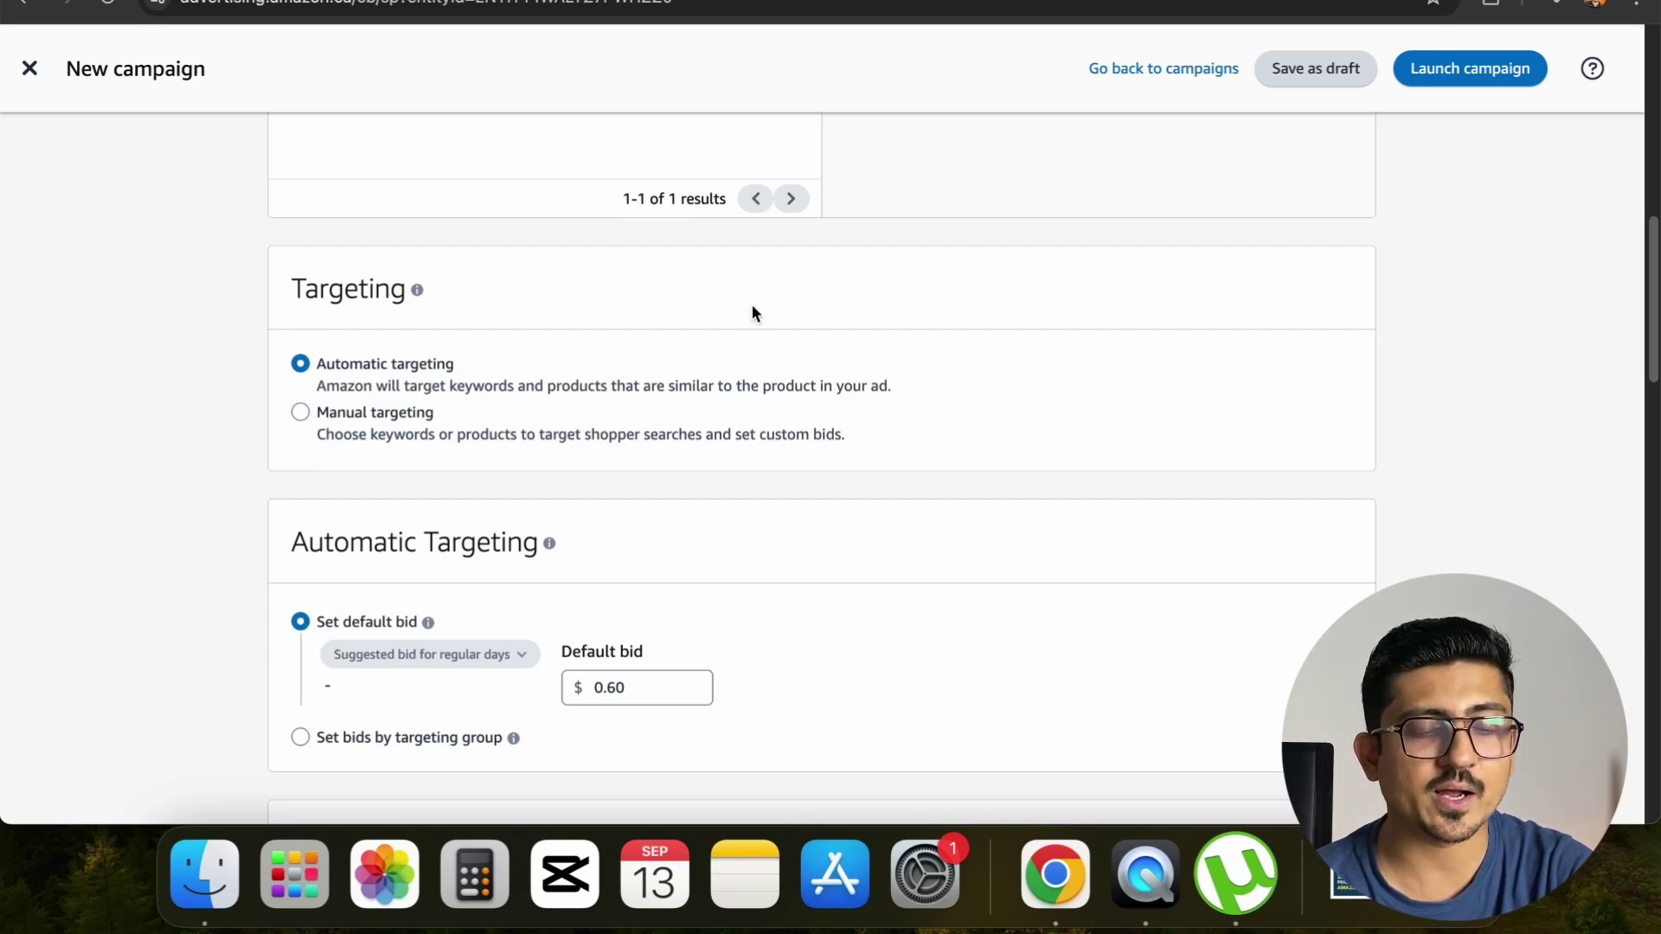
{"action": "left_click", "coordinate": [303, 413]}
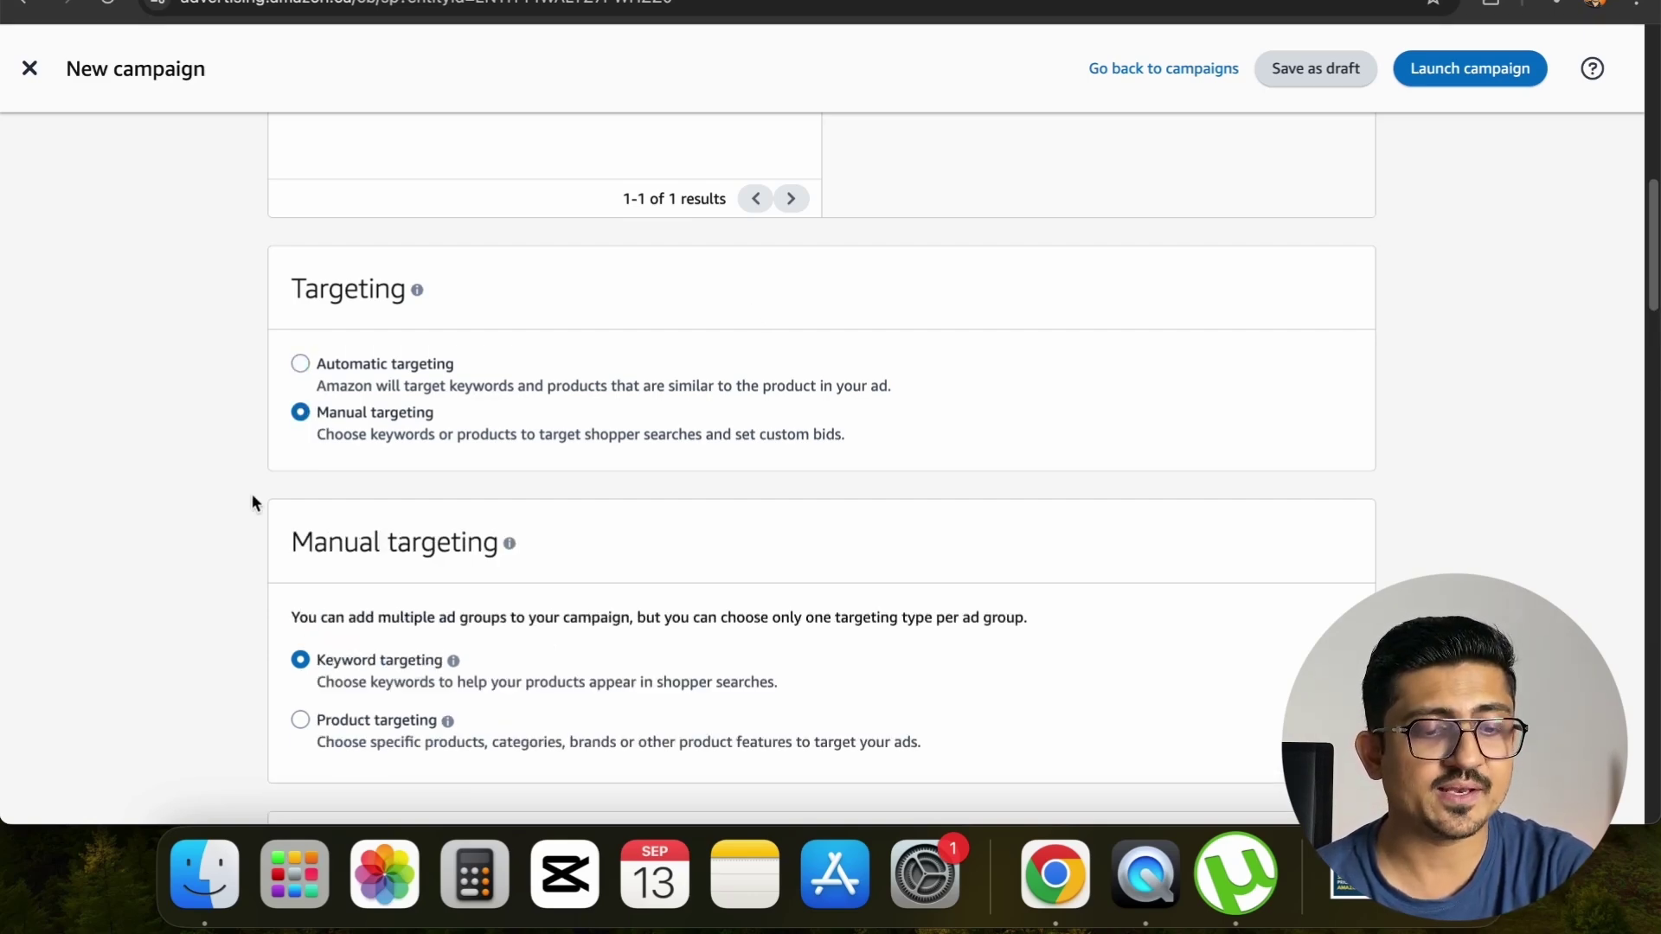
Exclude the Exact and Phrase match types from keyword targeting, leaving only Broad
{"action": "scroll", "coordinate": [251, 493], "scroll_direction": "down", "scroll_amount": 7}
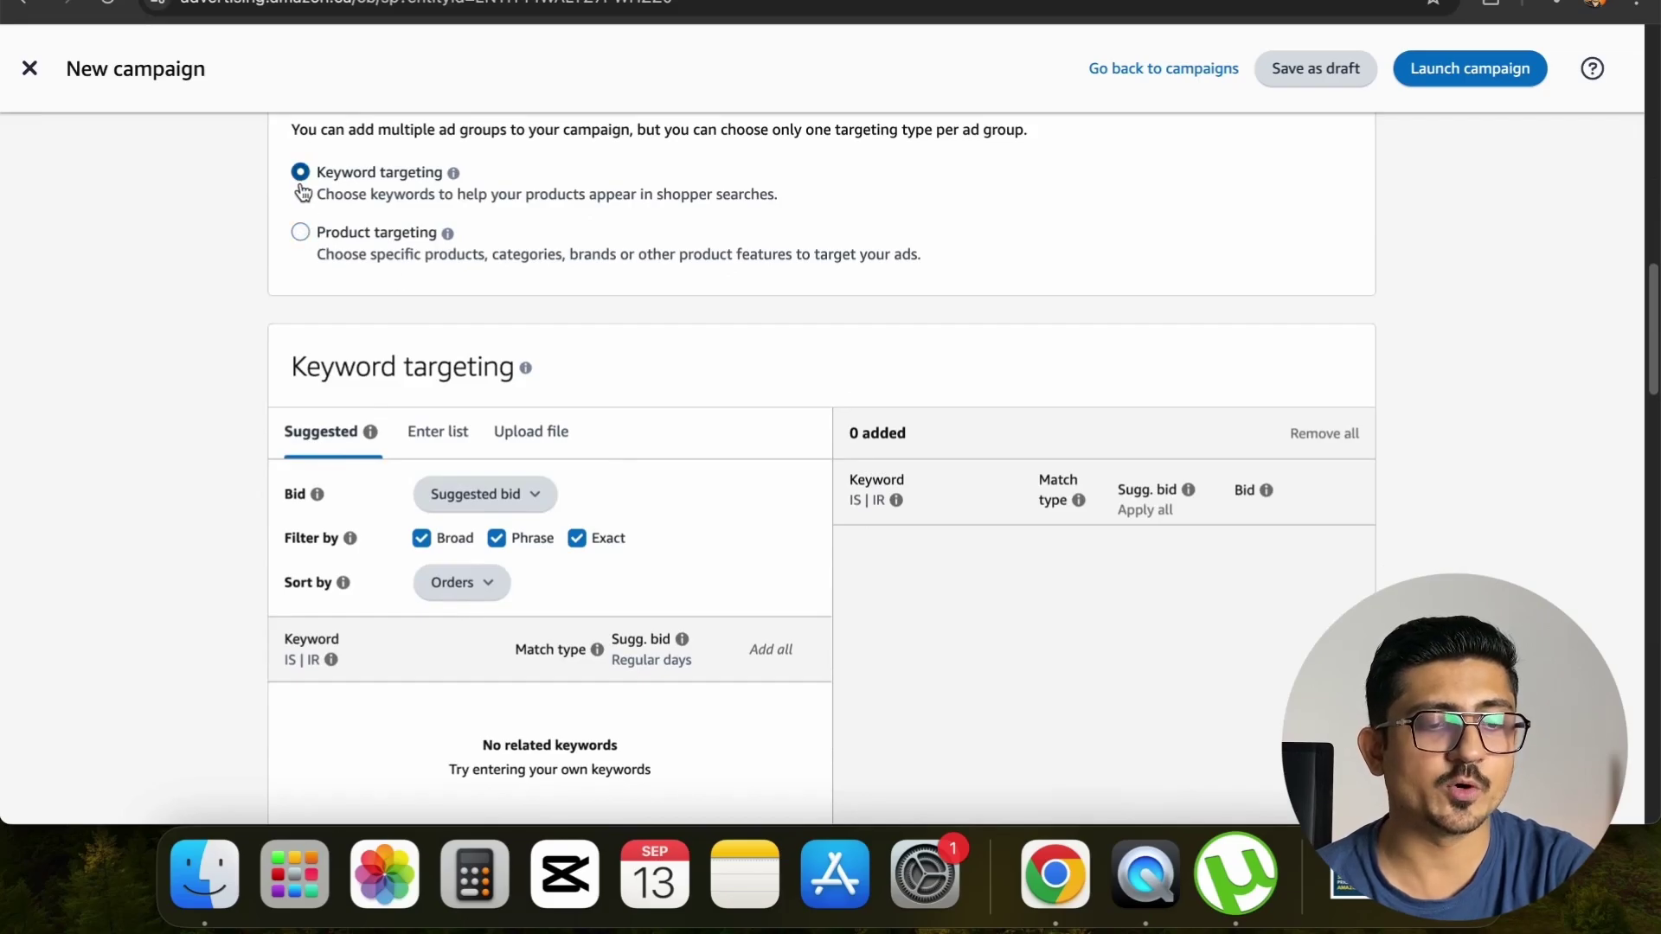
{"action": "scroll", "coordinate": [406, 512], "scroll_direction": "down", "scroll_amount": 1}
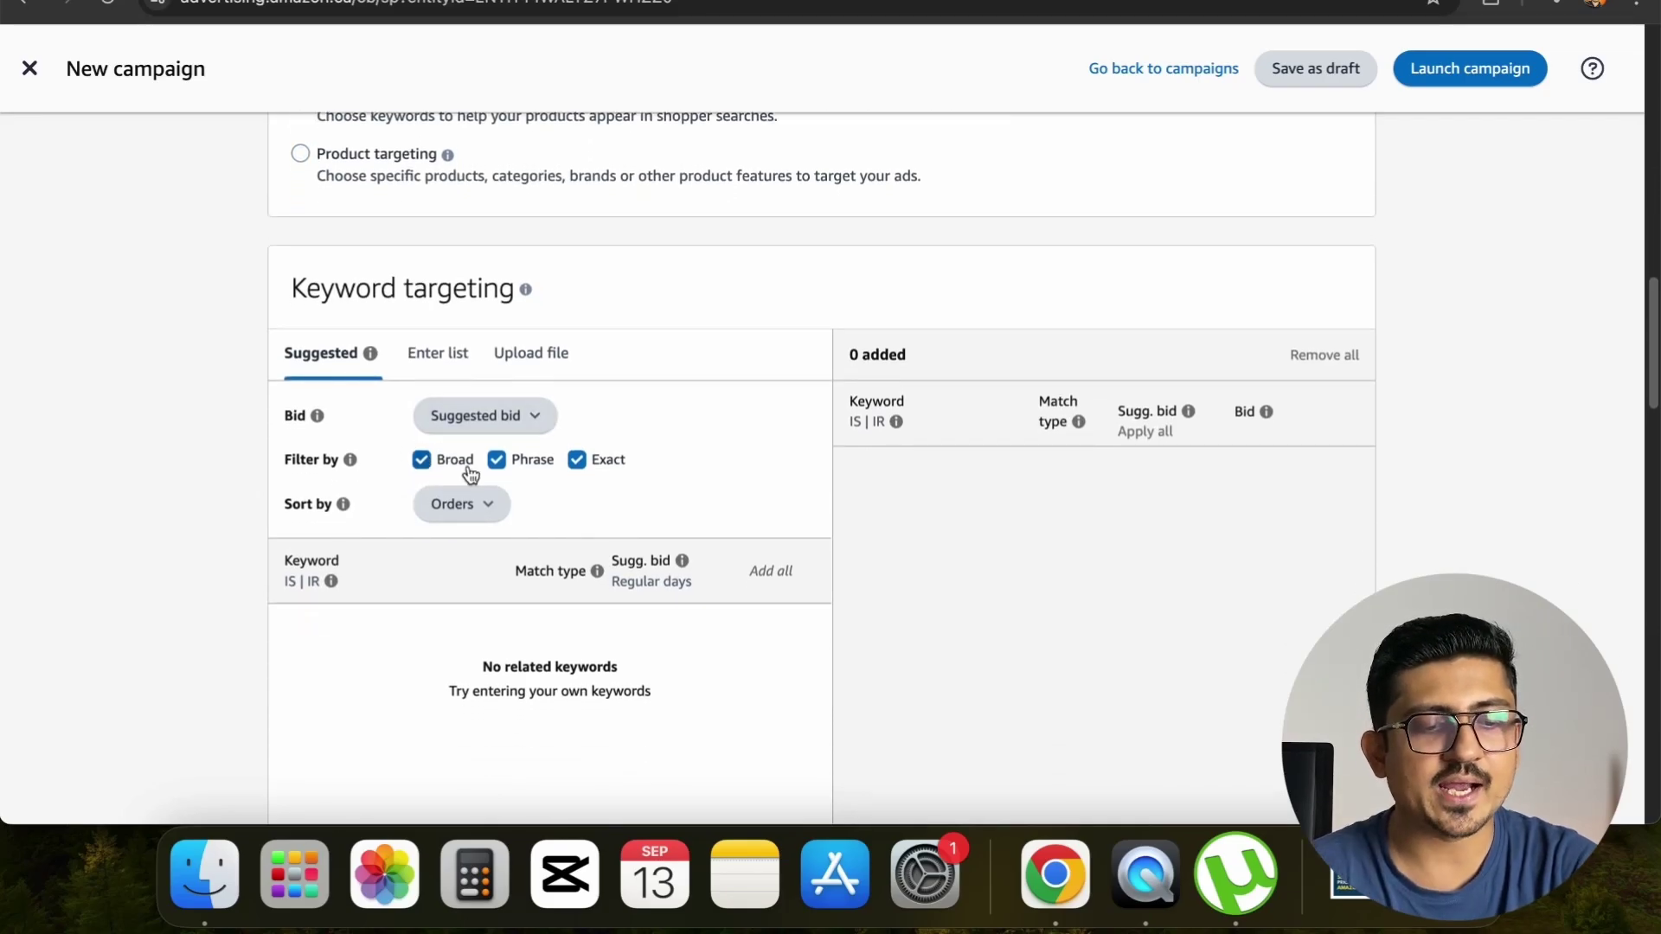
{"action": "scroll", "coordinate": [468, 473], "scroll_direction": "up", "scroll_amount": 5}
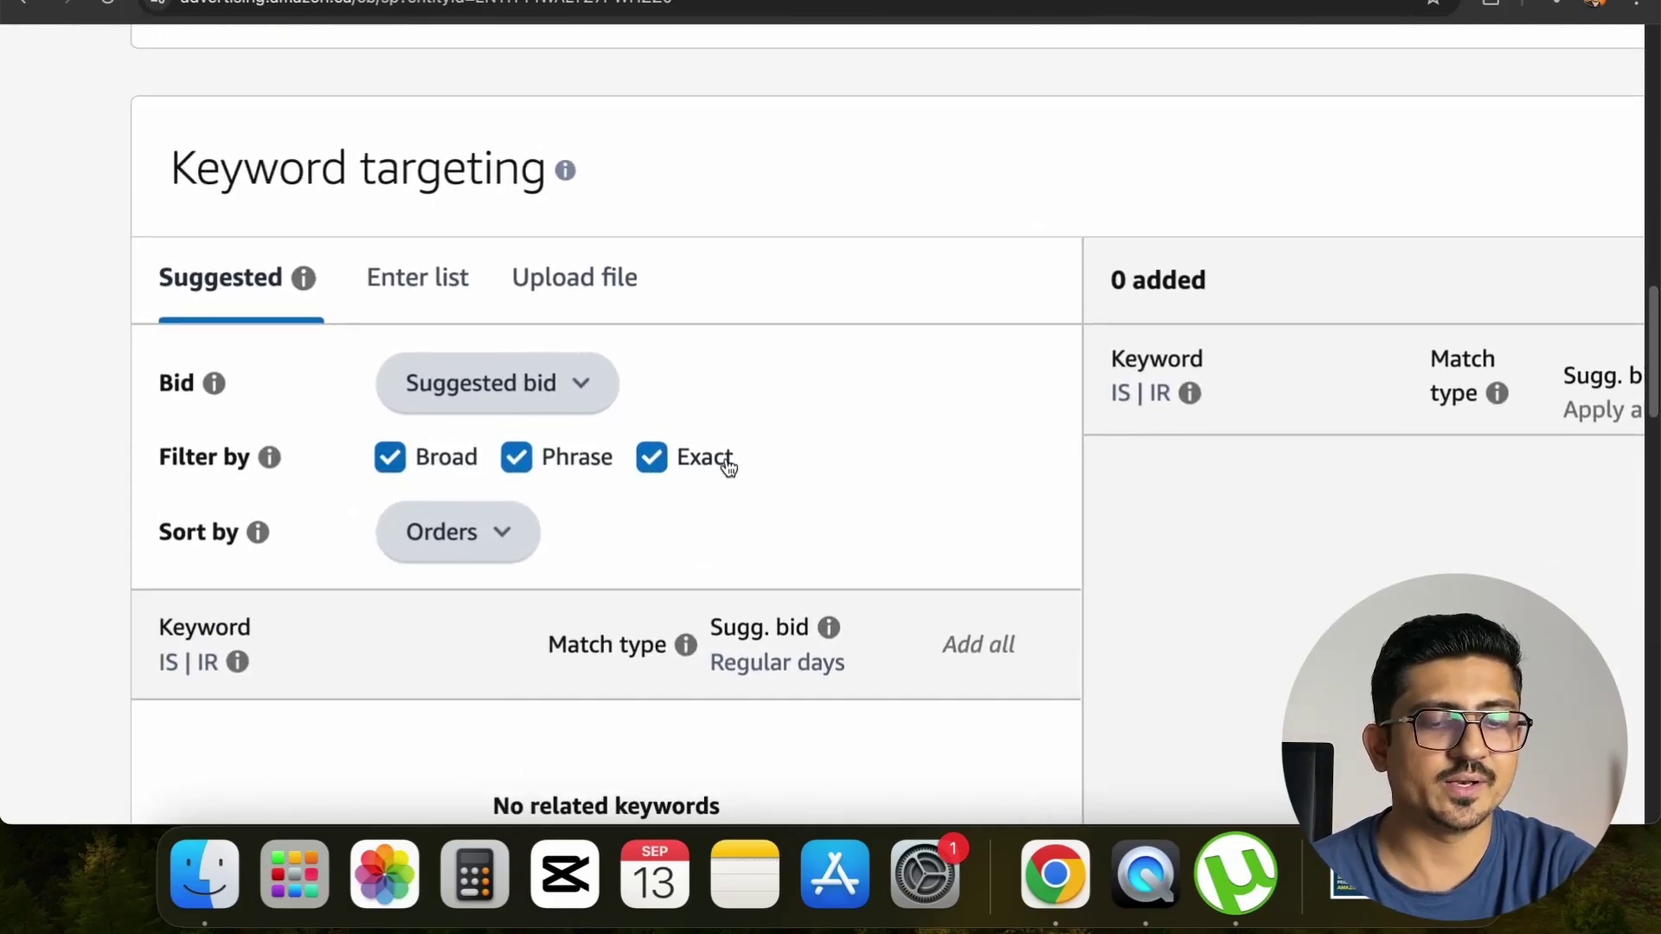
{"action": "left_click", "coordinate": [662, 465]}
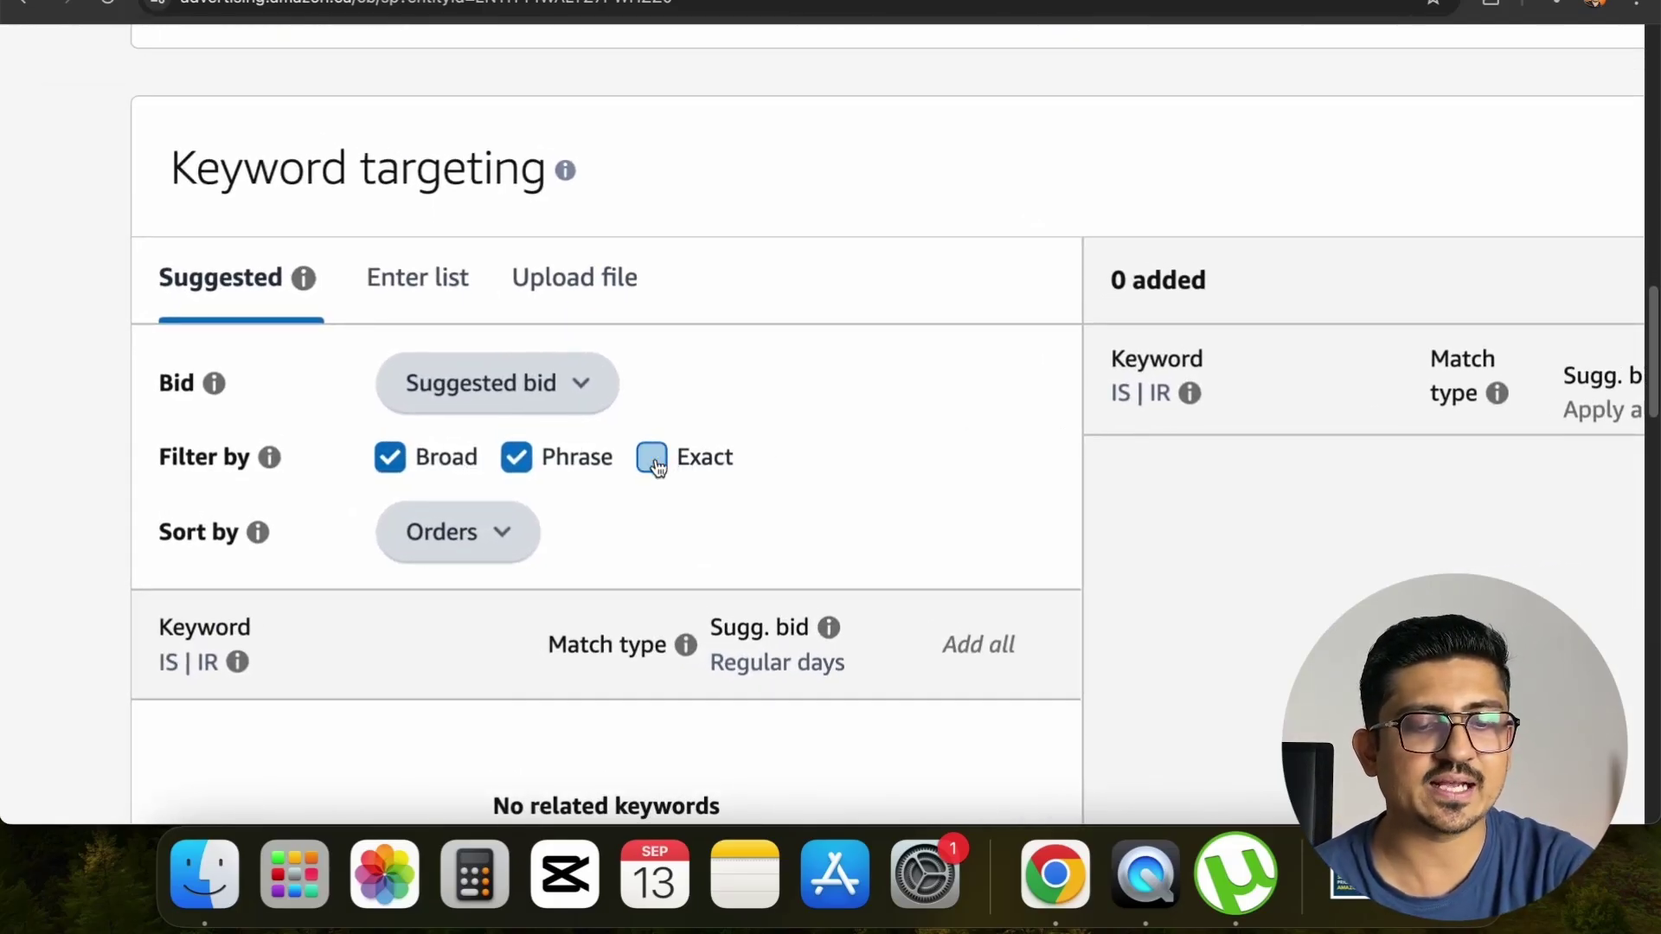
{"action": "left_click", "coordinate": [522, 465]}
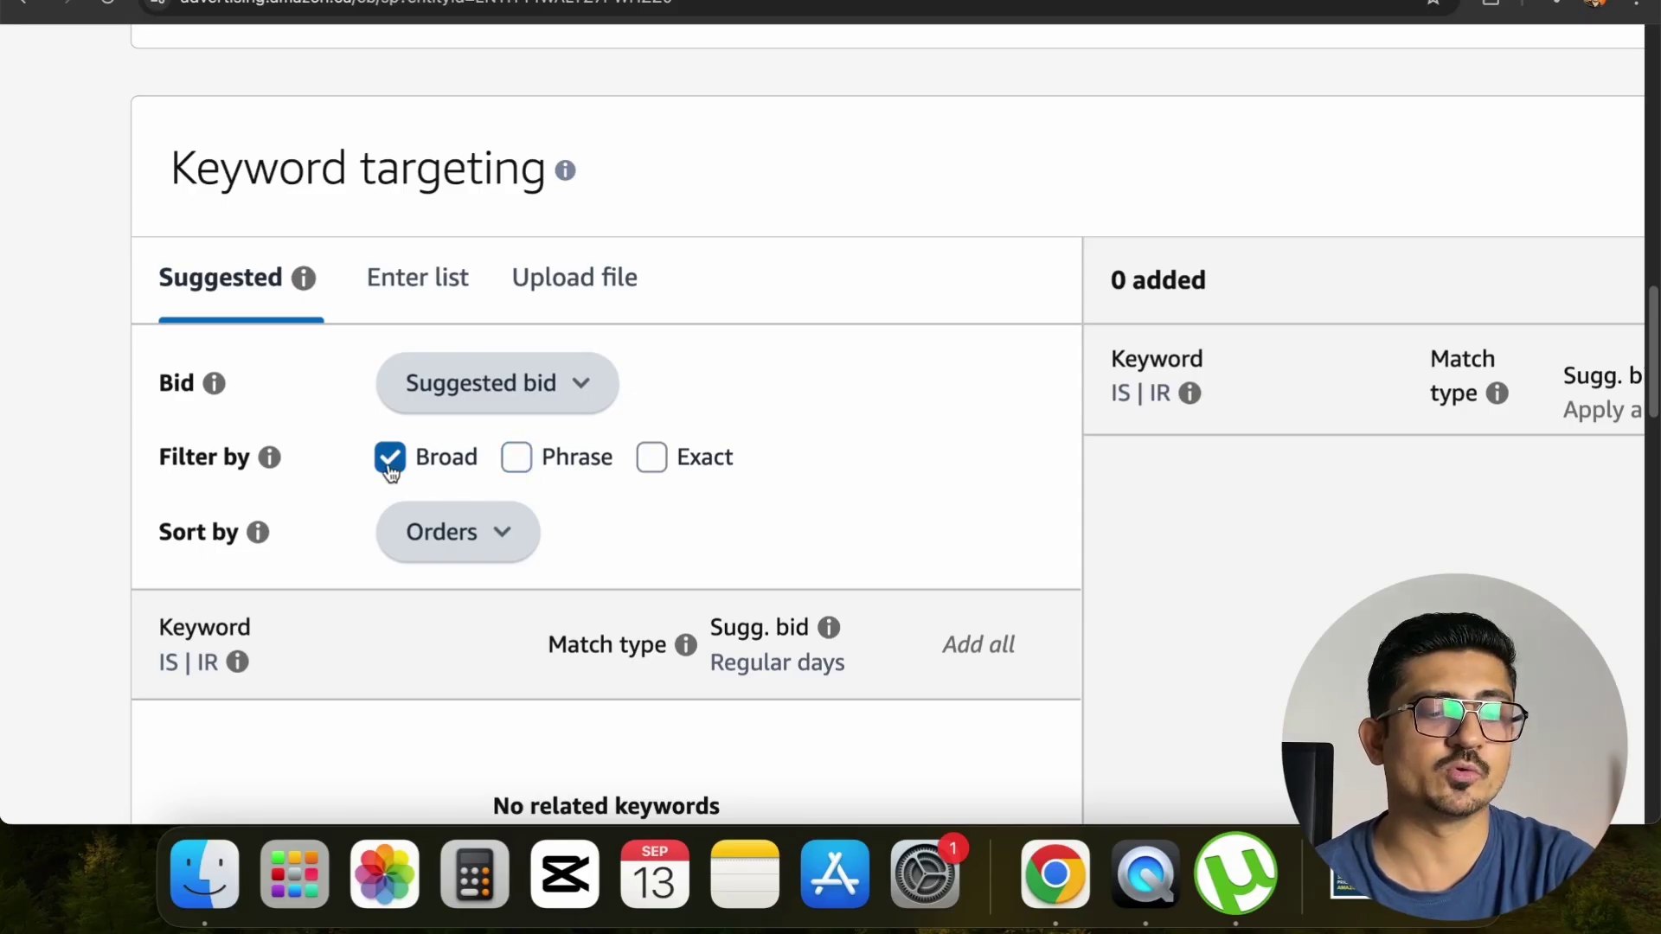
Enter a custom keyword list with "water bottle for kids" and "school water bottle for boys" on separate lines
{"action": "left_click", "coordinate": [442, 281]}
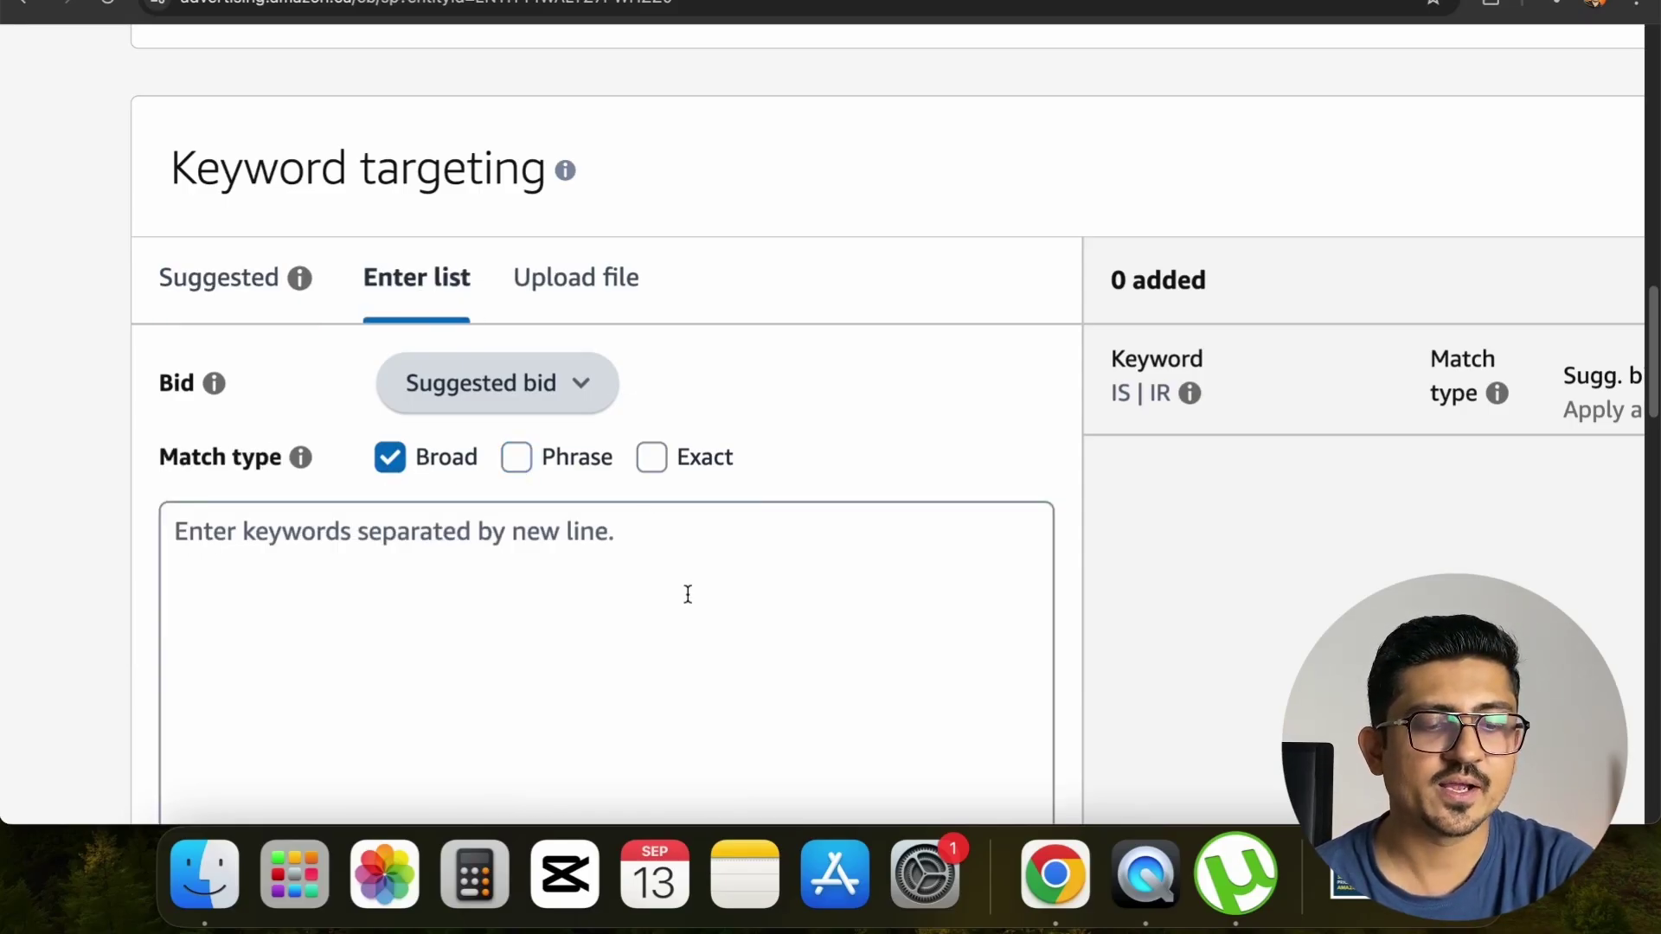
{"action": "scroll", "coordinate": [688, 594], "scroll_direction": "down", "scroll_amount": 3}
{"action": "left_click", "coordinate": [701, 405]}
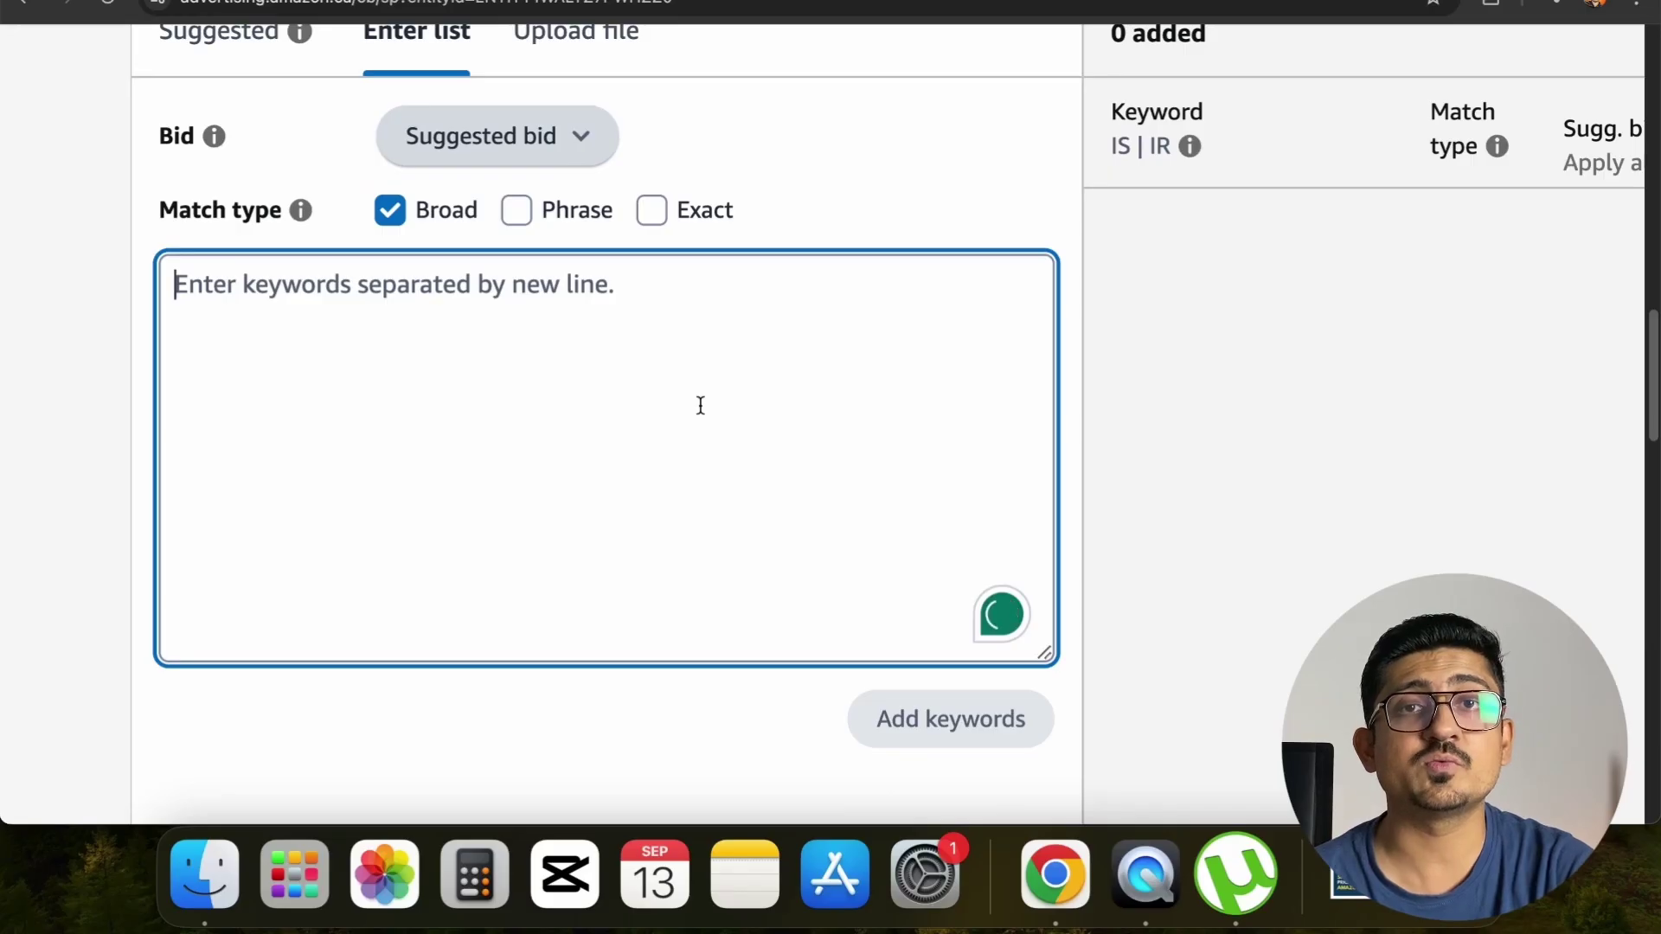
{"action": "type", "text": "water "}
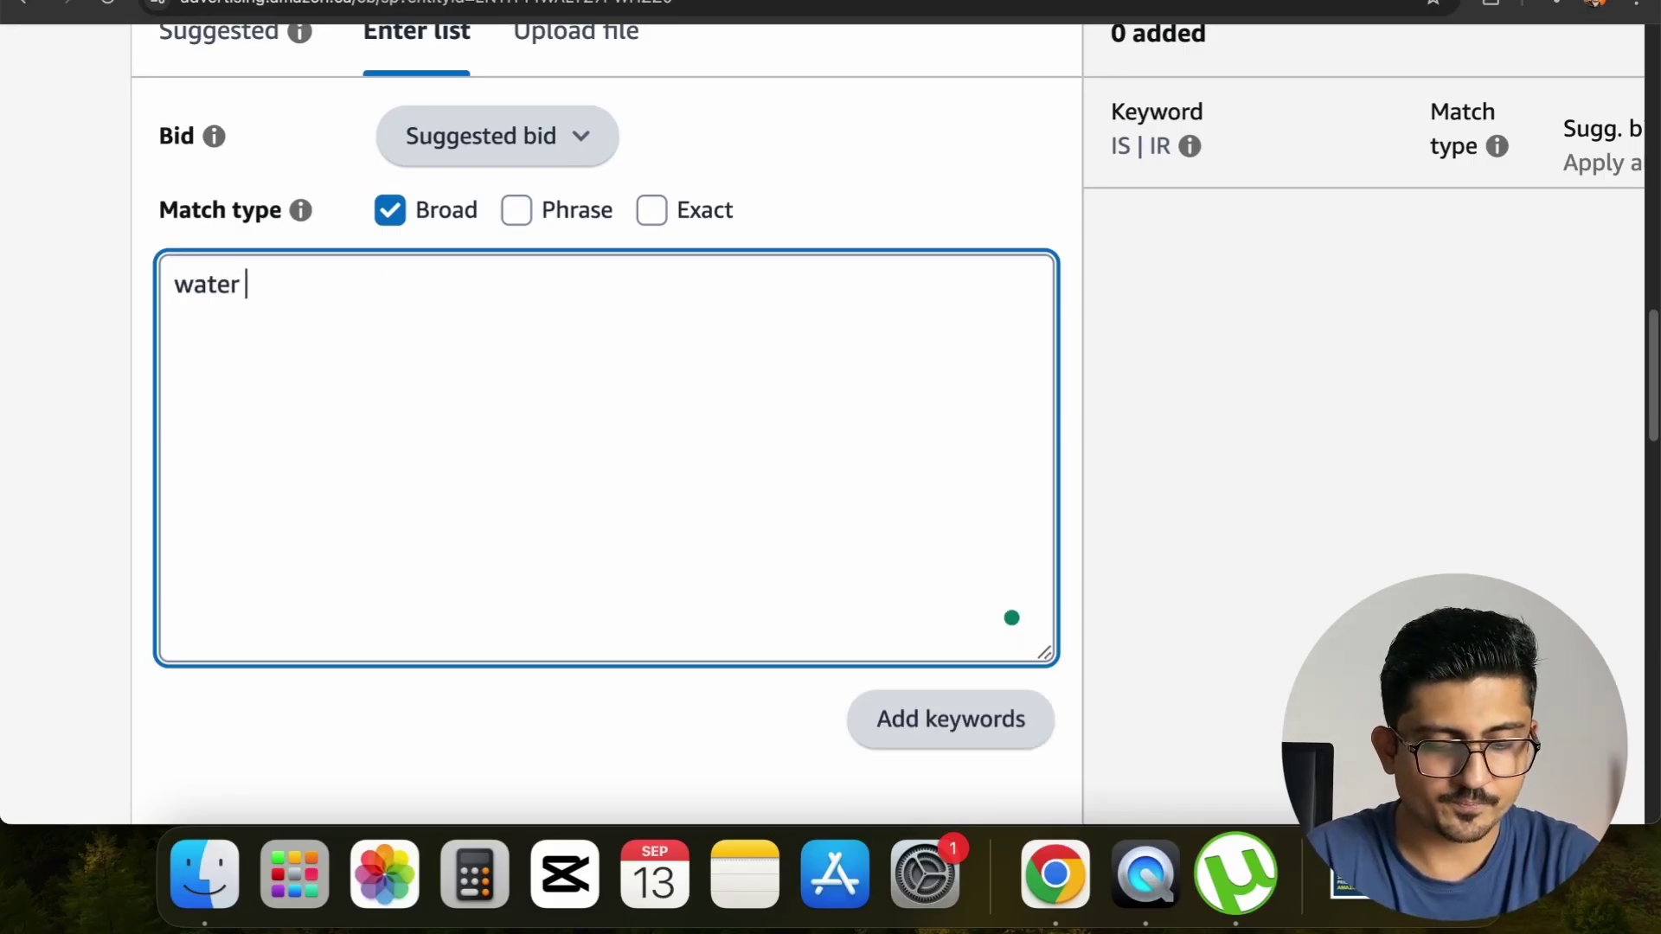
{"action": "type", "text": "bottle for k"}
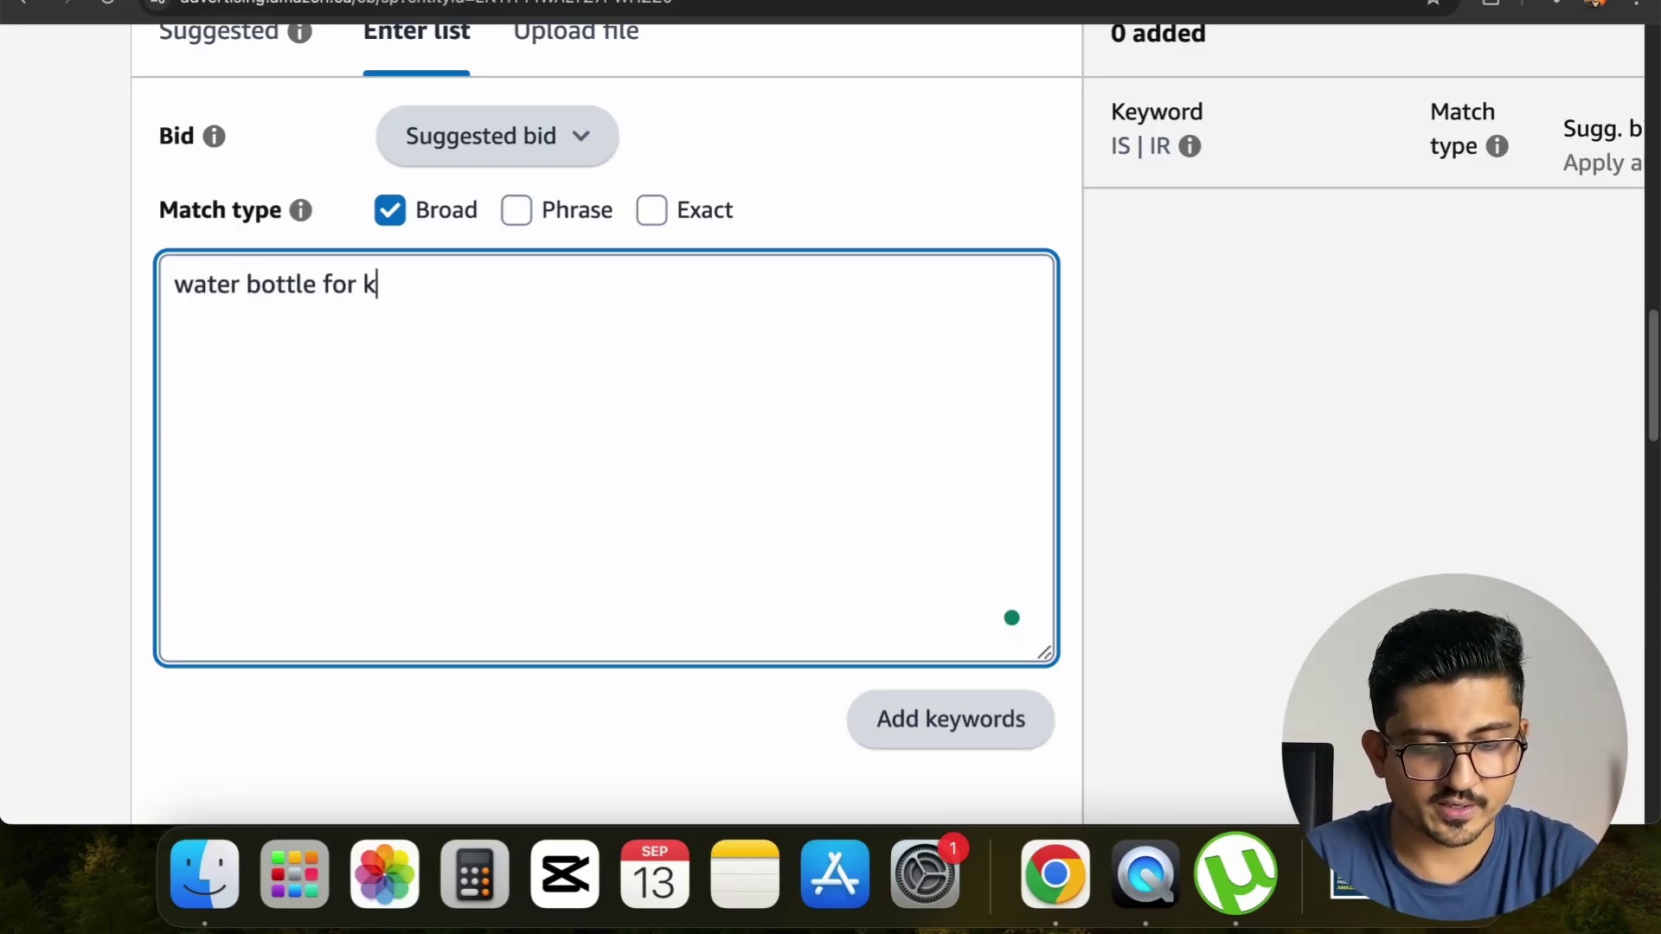
{"action": "type", "text": "ids"}
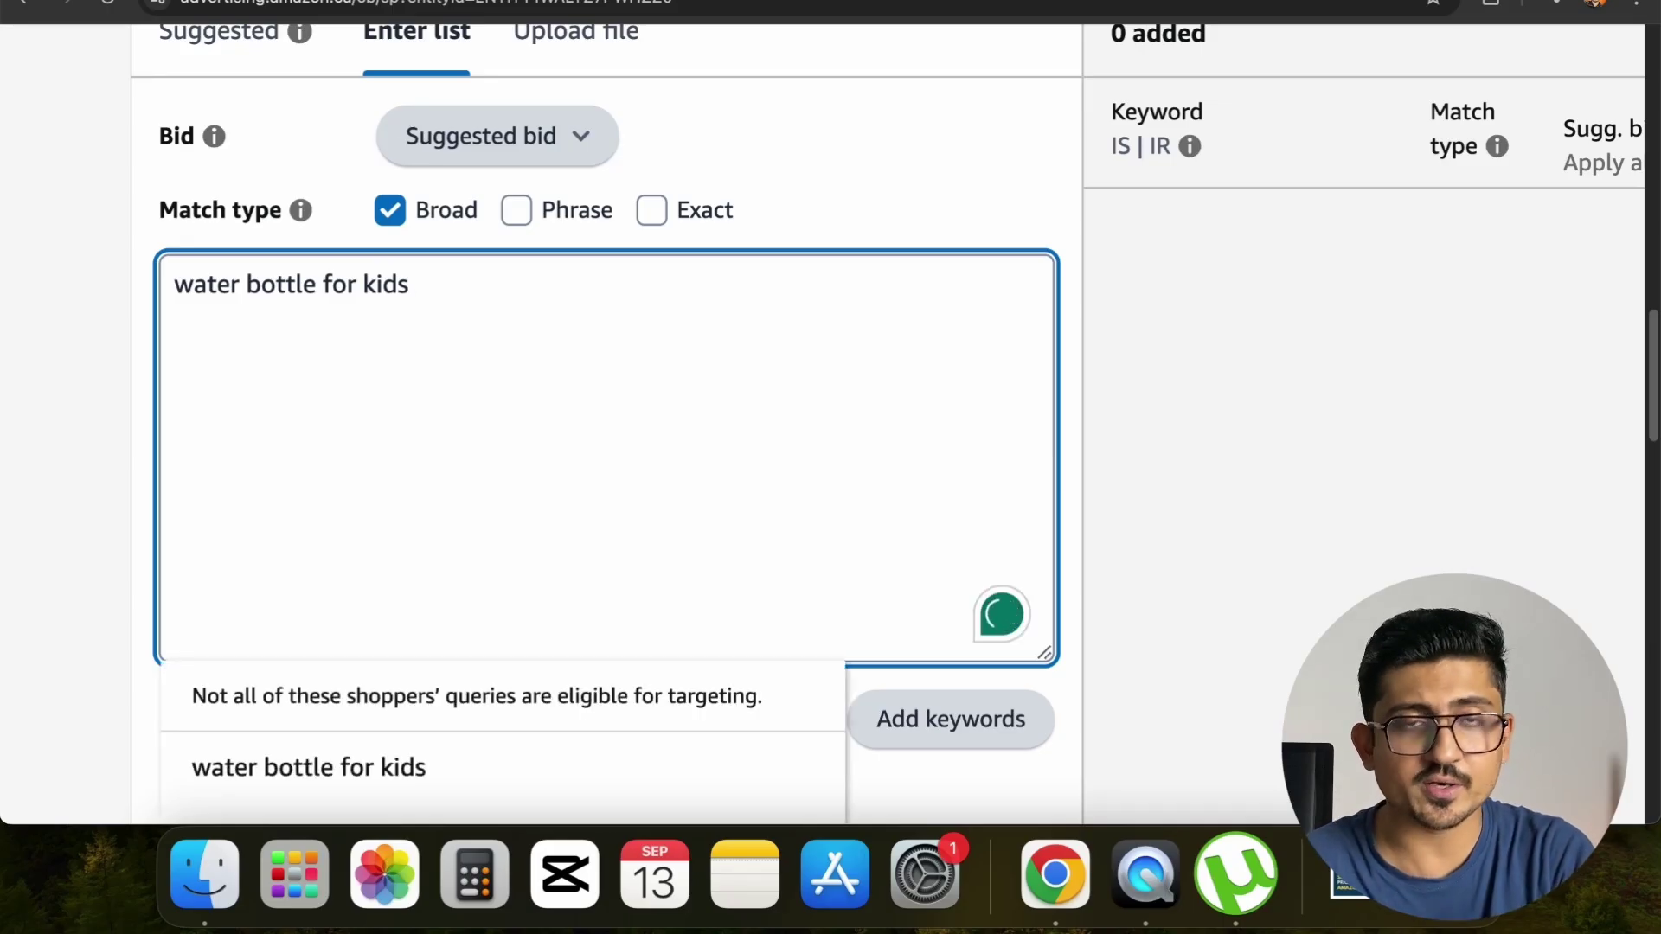
{"action": "key", "text": "Return"}
{"action": "type", "text": "sch"}
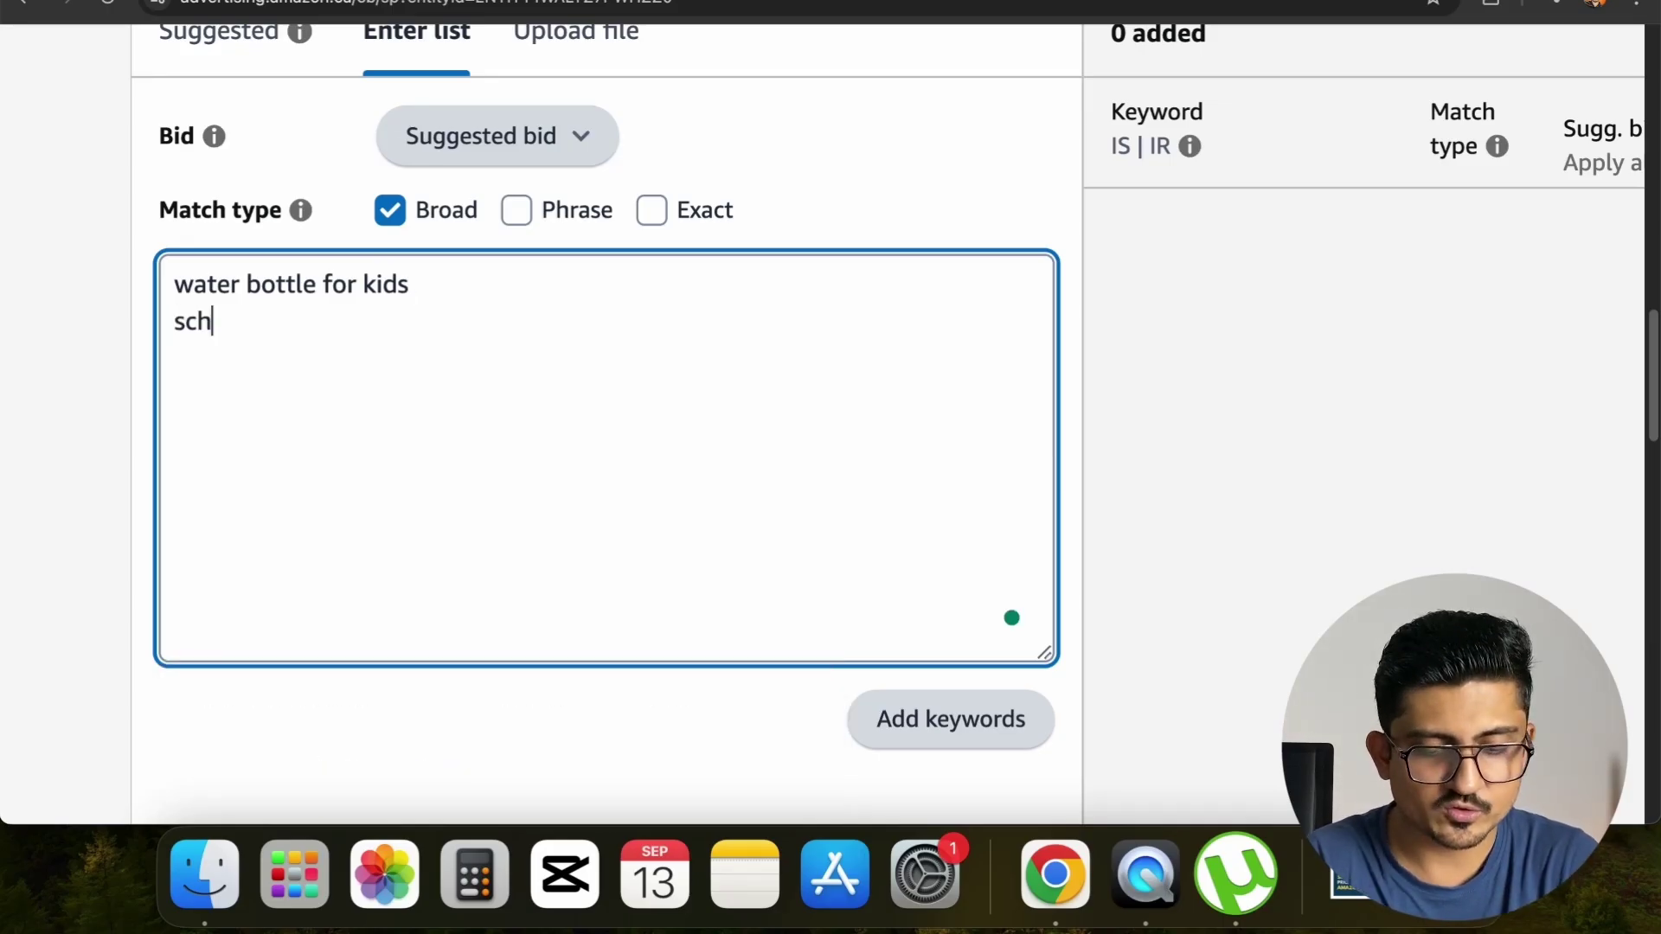
{"action": "type", "text": "ool water bo"}
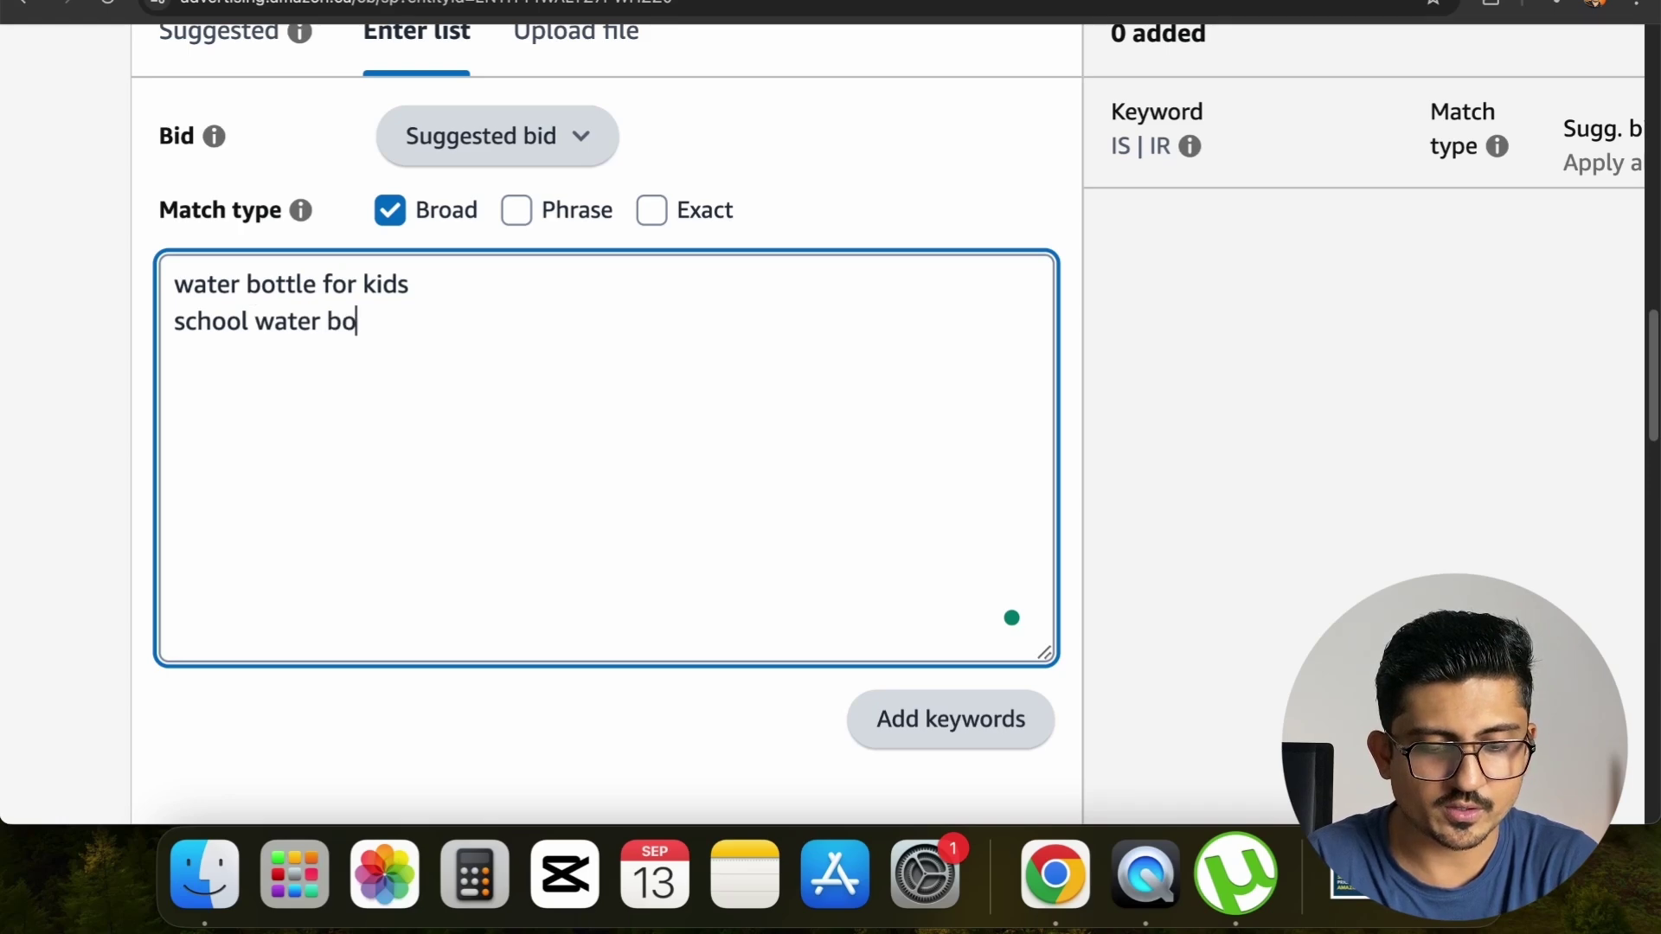
{"action": "type", "text": "ttle for bu"}
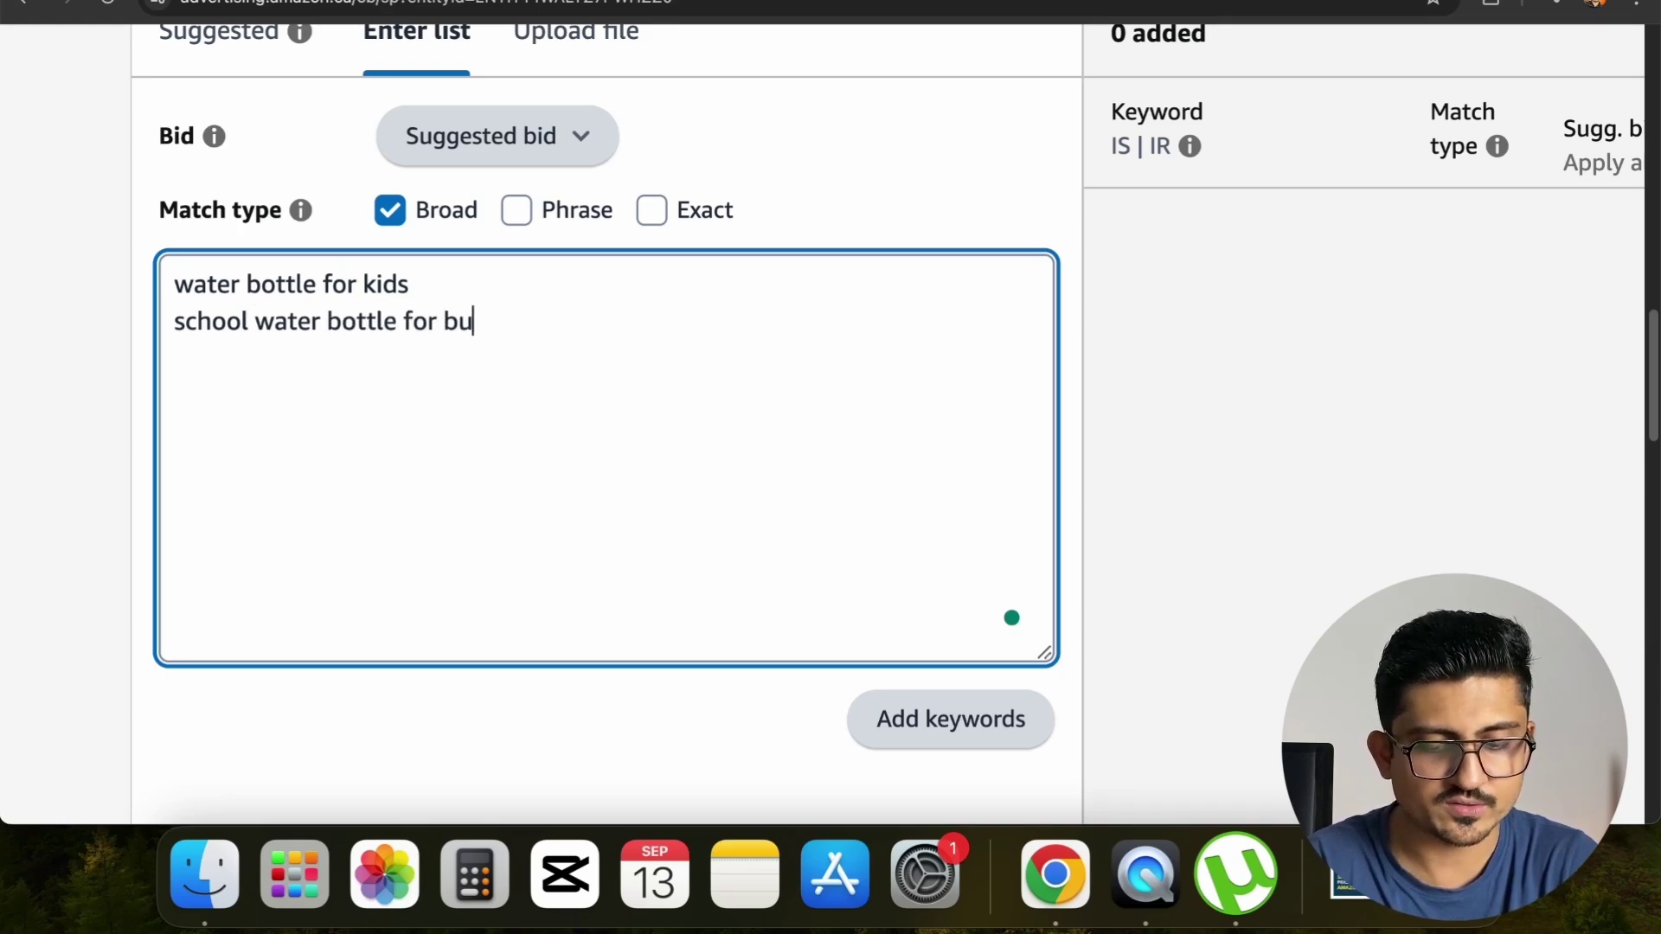
{"action": "key", "text": "BackSpace"}
{"action": "type", "text": "oys"}
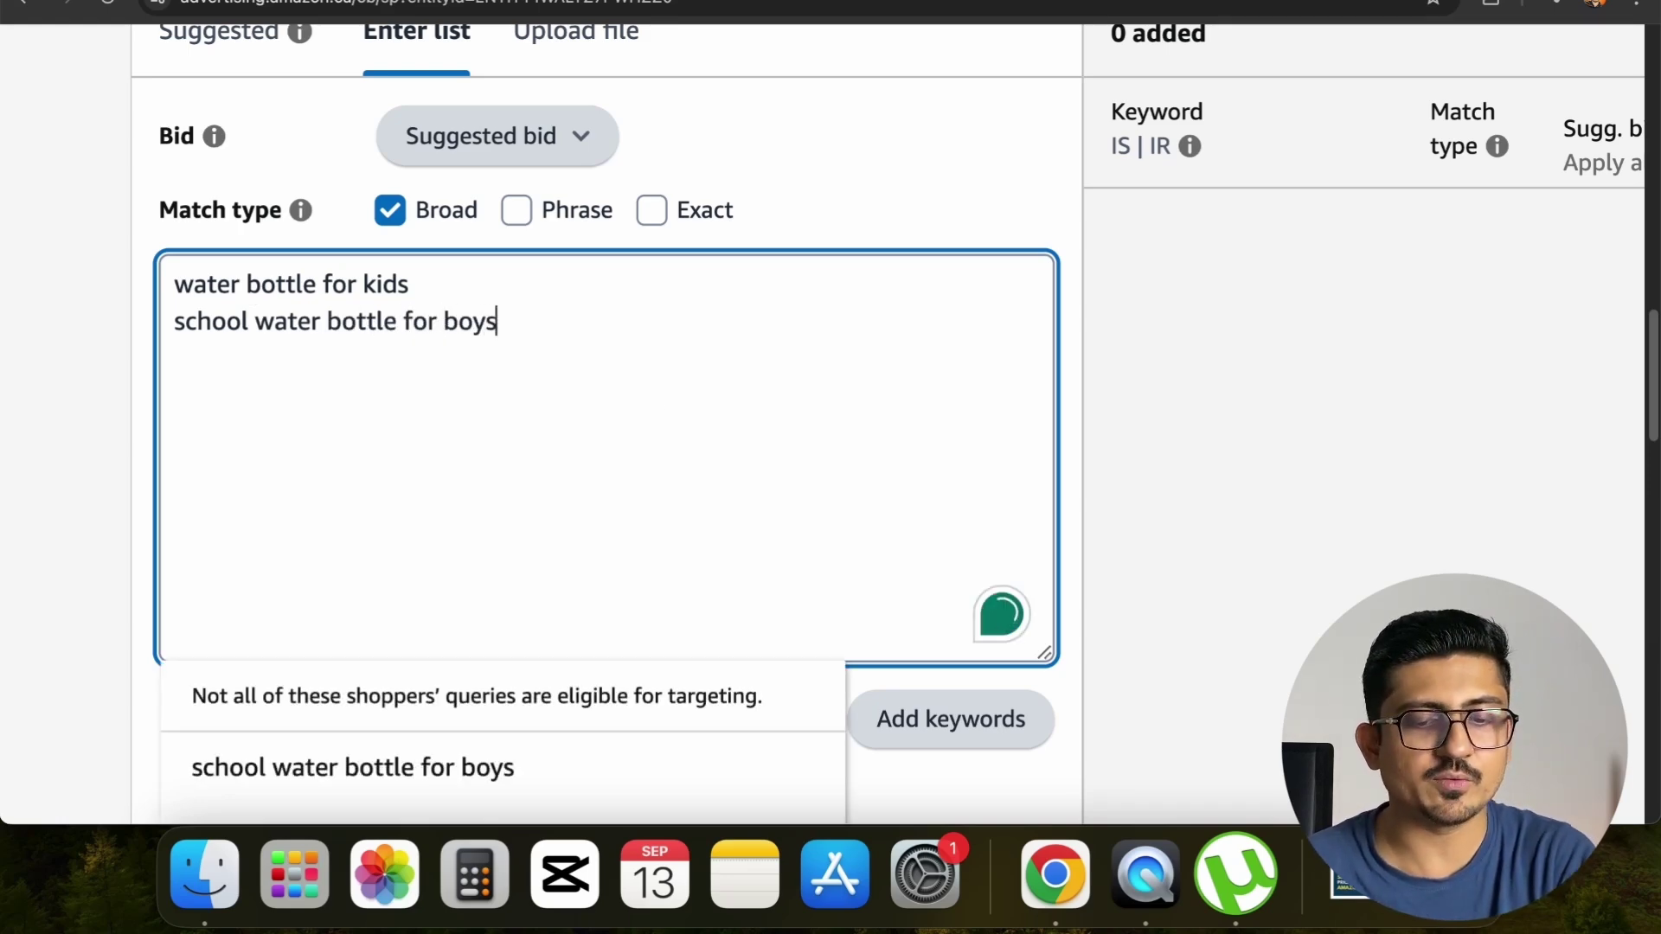
Add both listed keywords to the campaign as broad match with an alternate bid of $0.60
{"action": "left_click", "coordinate": [999, 723]}
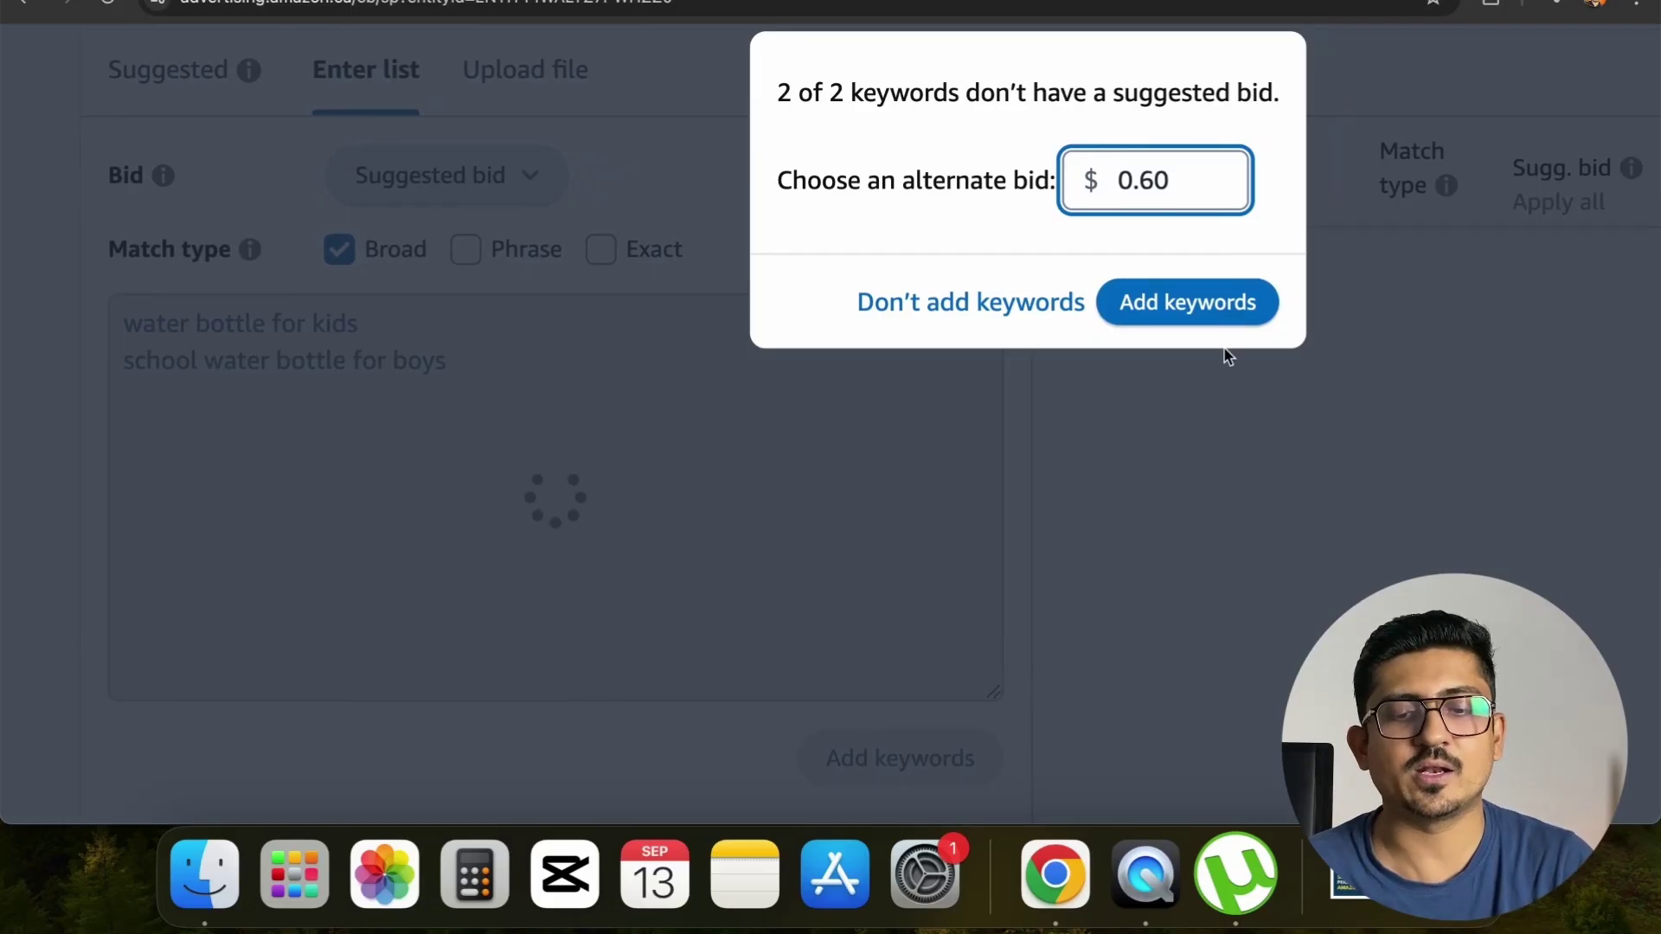
{"action": "left_click", "coordinate": [1227, 303]}
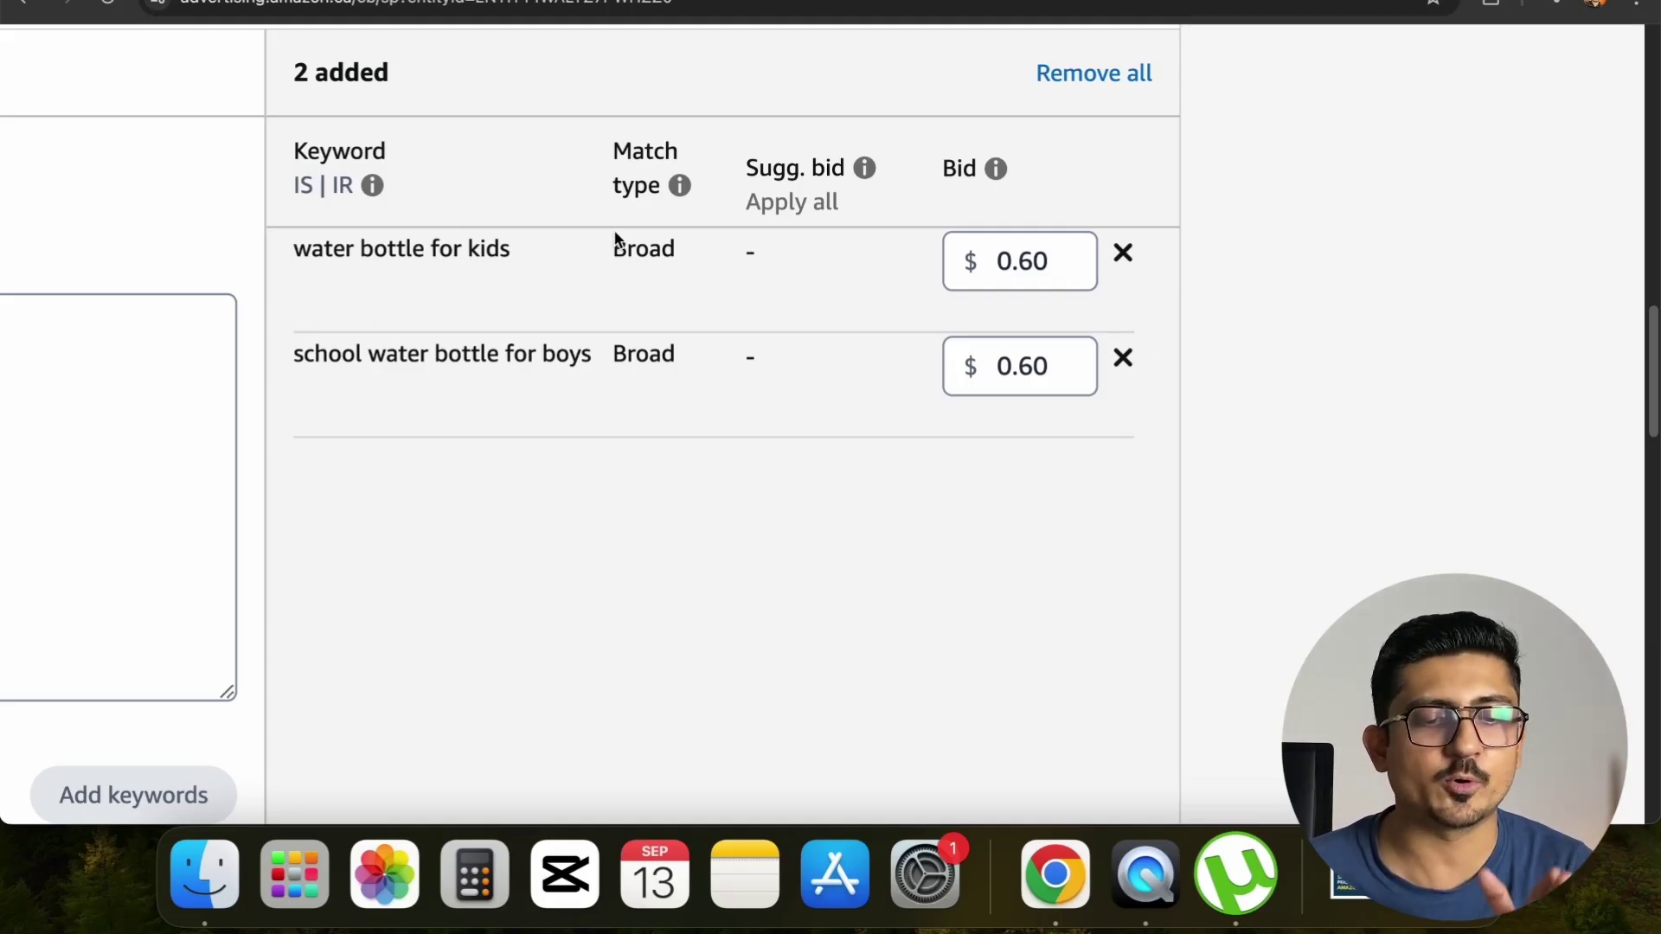
{"action": "scroll", "coordinate": [1452, 278], "scroll_direction": "up", "scroll_amount": 3}
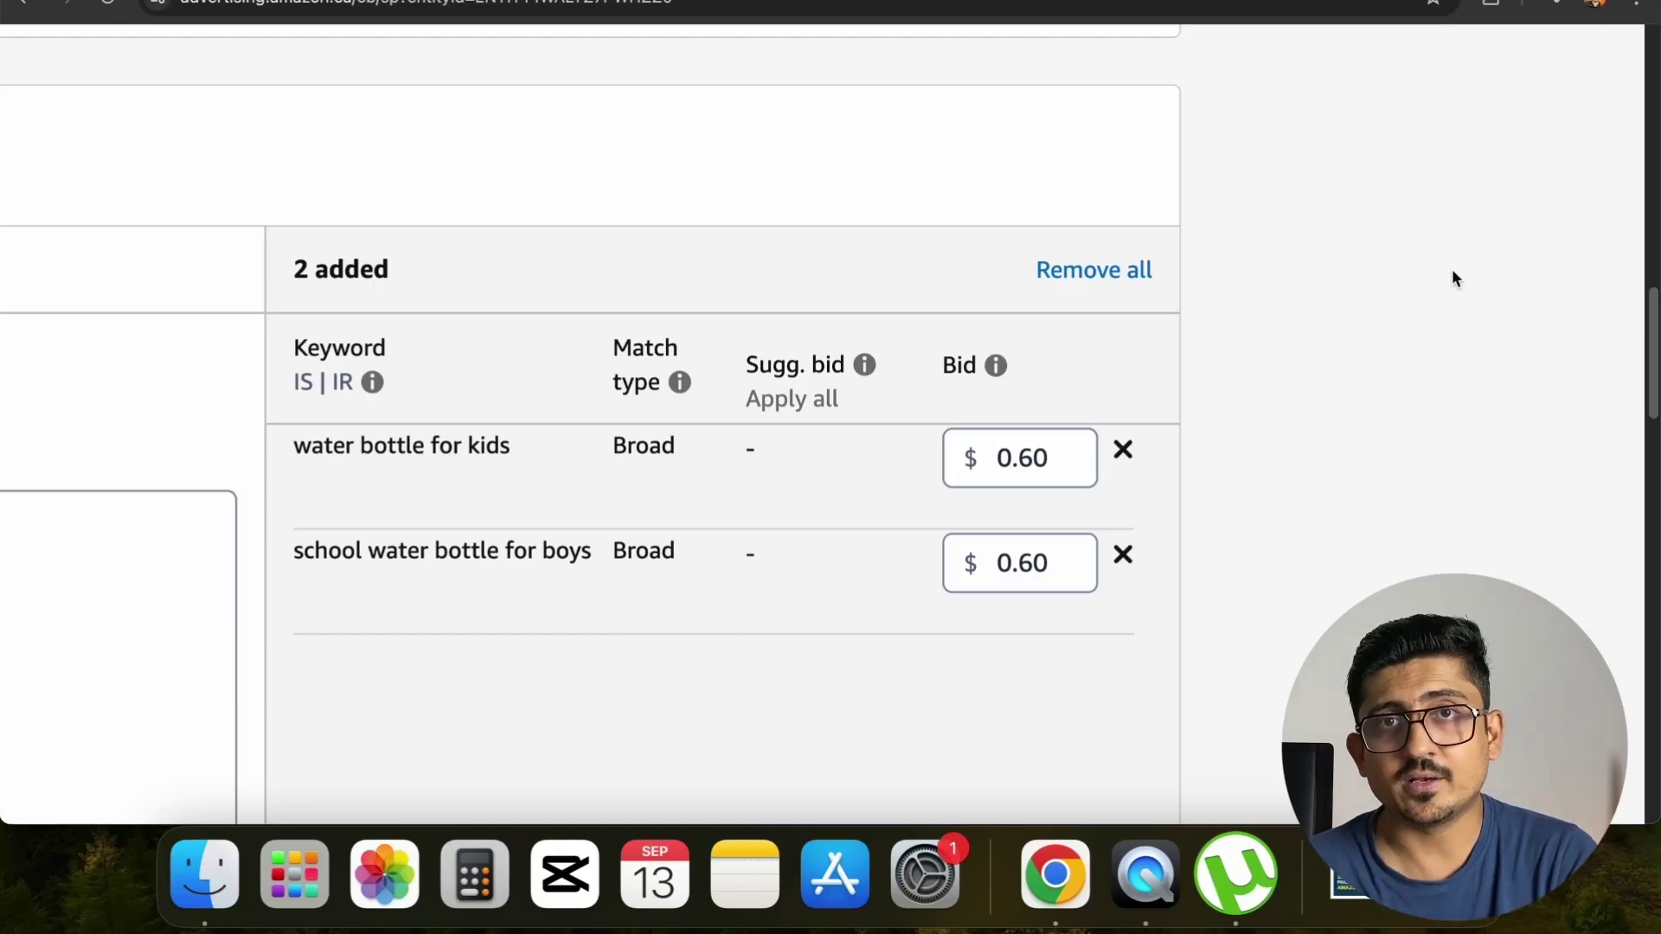